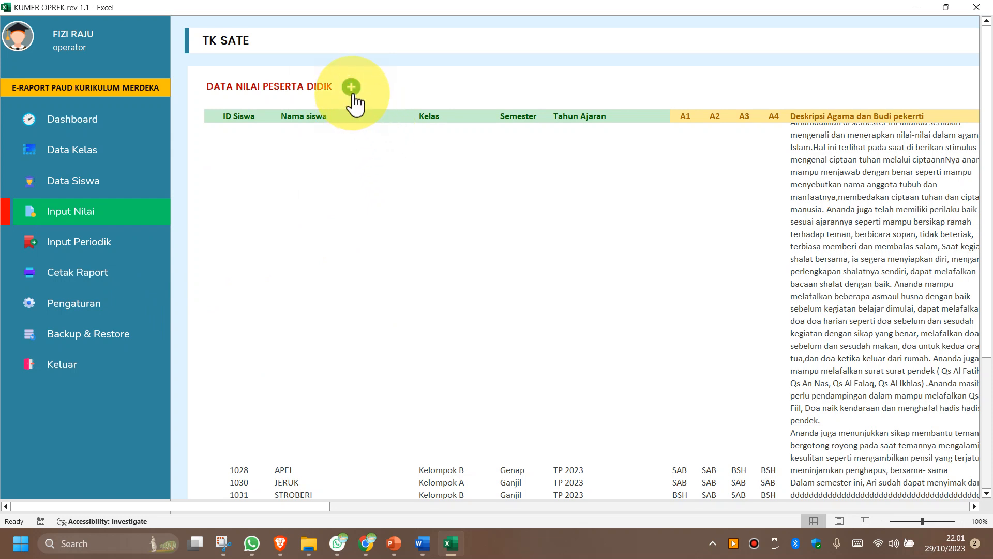
# - Start a new grade entry for the student BUAH NAGA, with semester Ganjil and school year TP 2023
pyautogui.click(351, 86)
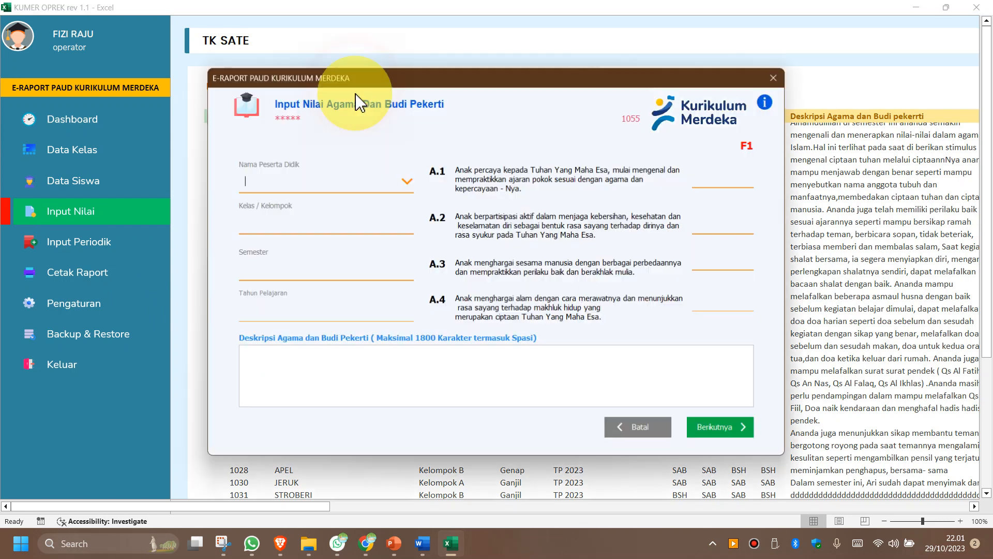
pyautogui.click(407, 184)
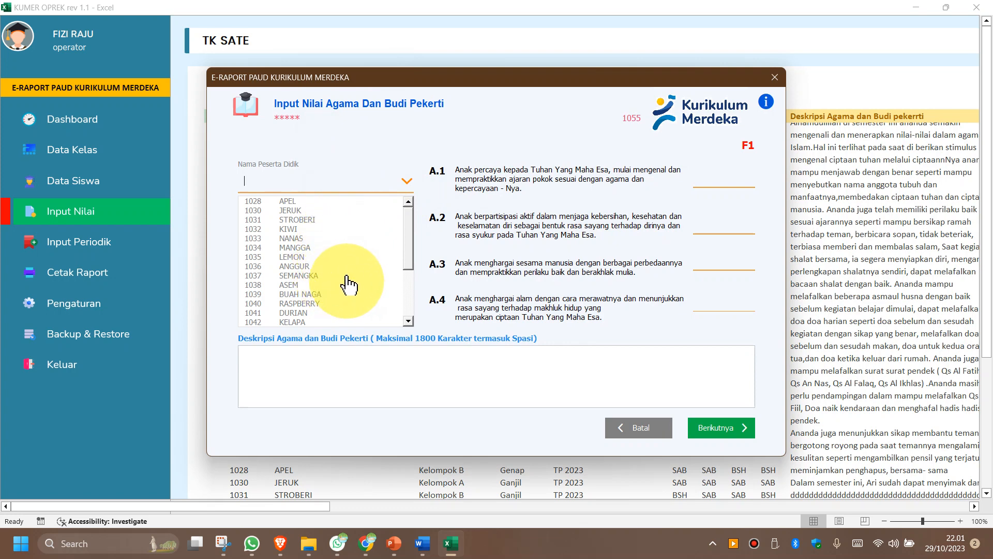
pyautogui.click(313, 293)
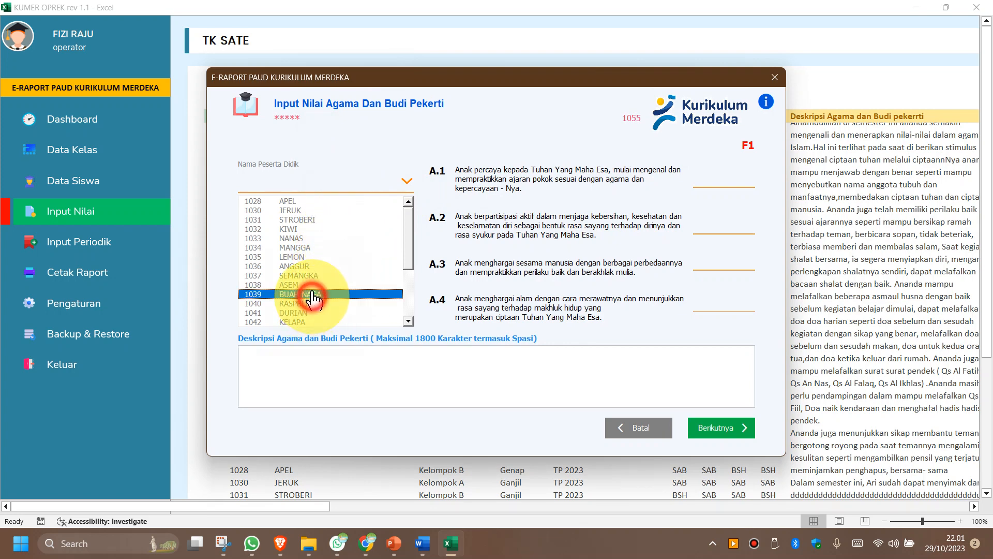
pyautogui.click(303, 280)
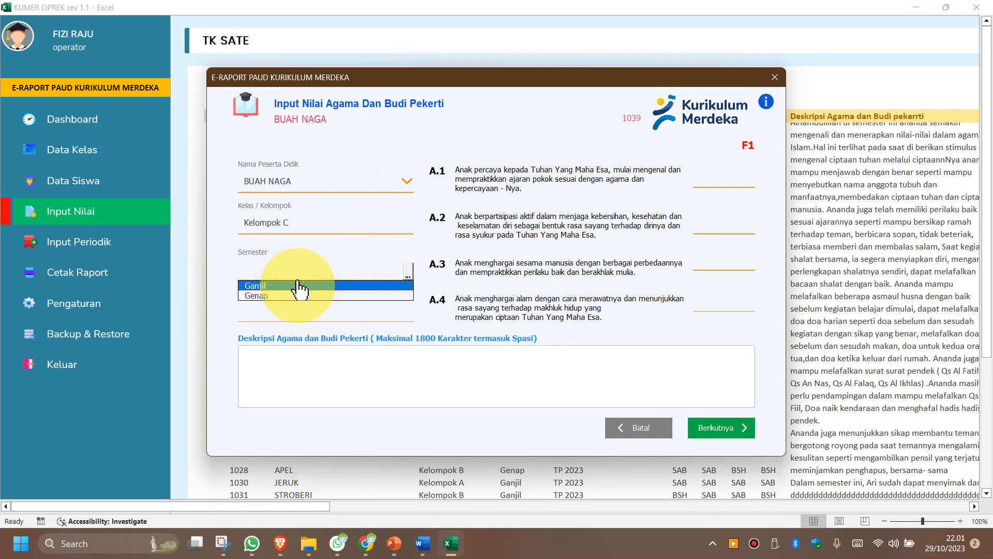
pyautogui.click(295, 289)
pyautogui.click(292, 315)
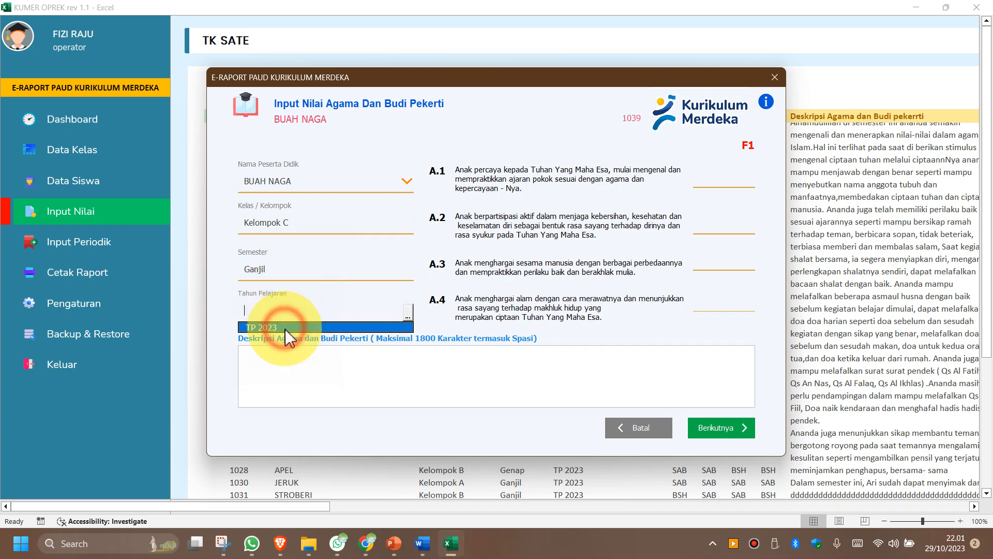
pyautogui.click(284, 328)
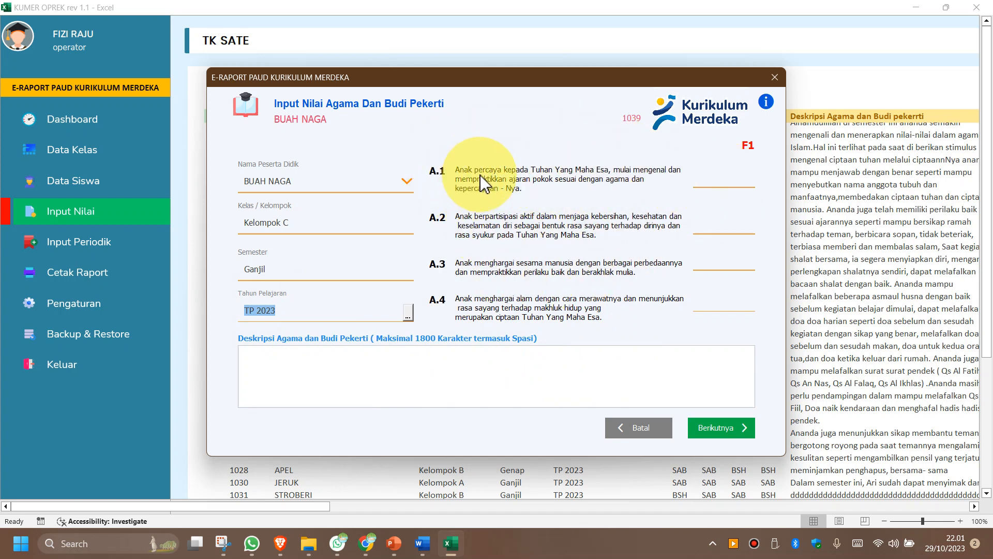
pyautogui.click(339, 368)
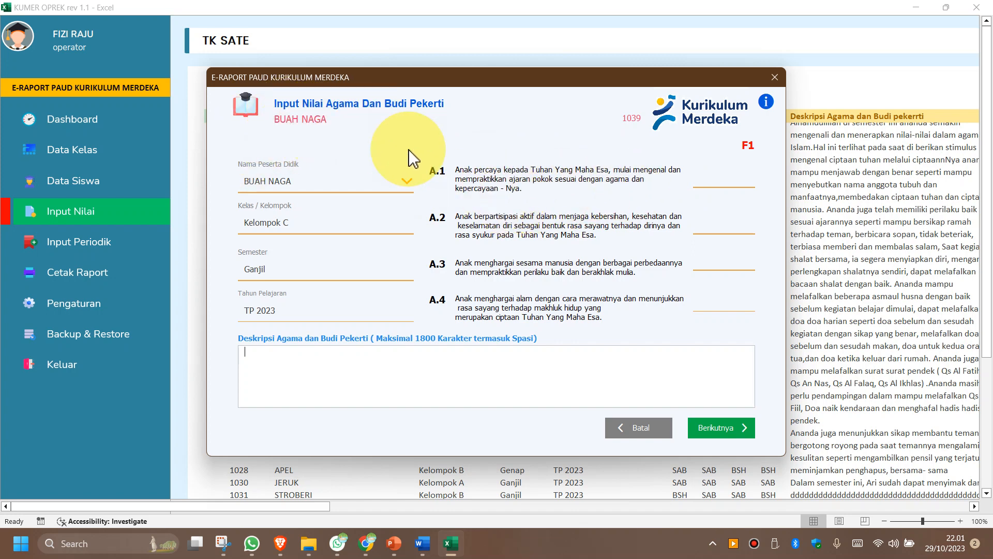
# - Set the religion and character grades to SAB for A.1, BSH for A.2, SAB for A.3 and BSH for A.4
pyautogui.click(749, 178)
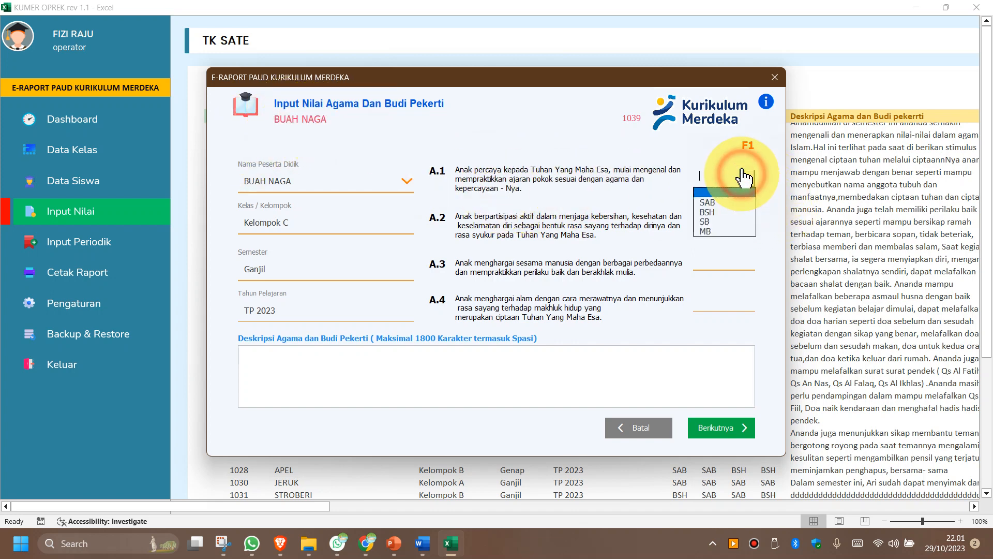
pyautogui.click(722, 202)
pyautogui.click(714, 227)
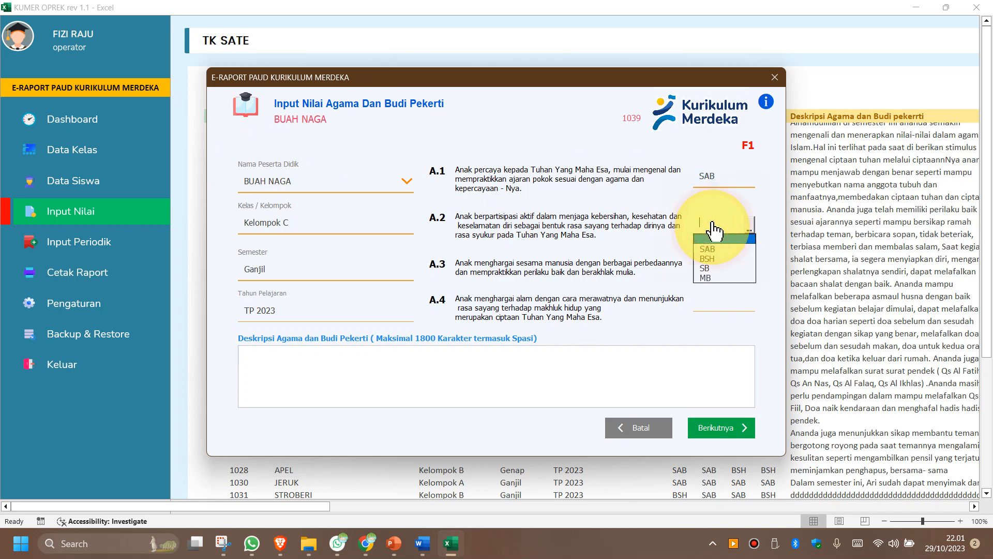
pyautogui.click(719, 258)
pyautogui.click(717, 262)
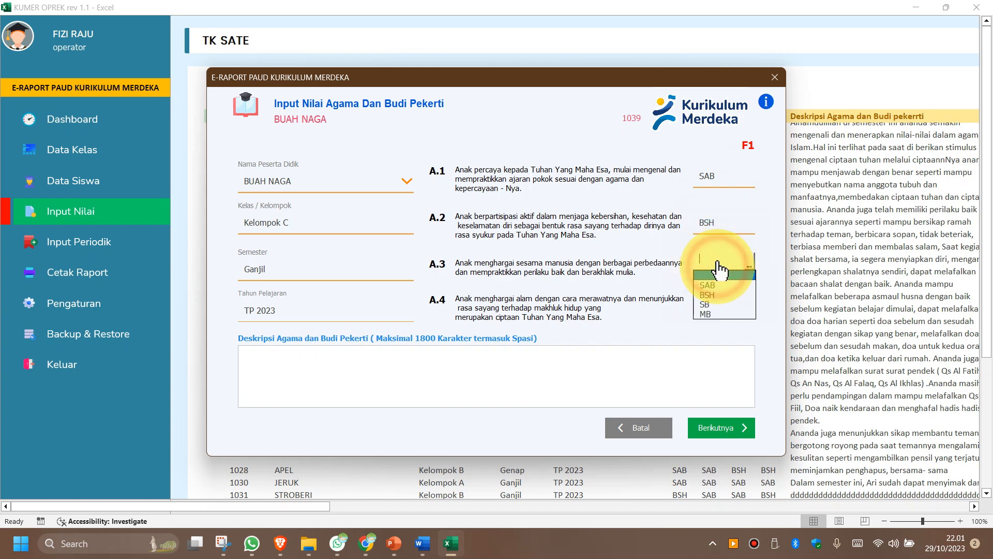
pyautogui.click(708, 284)
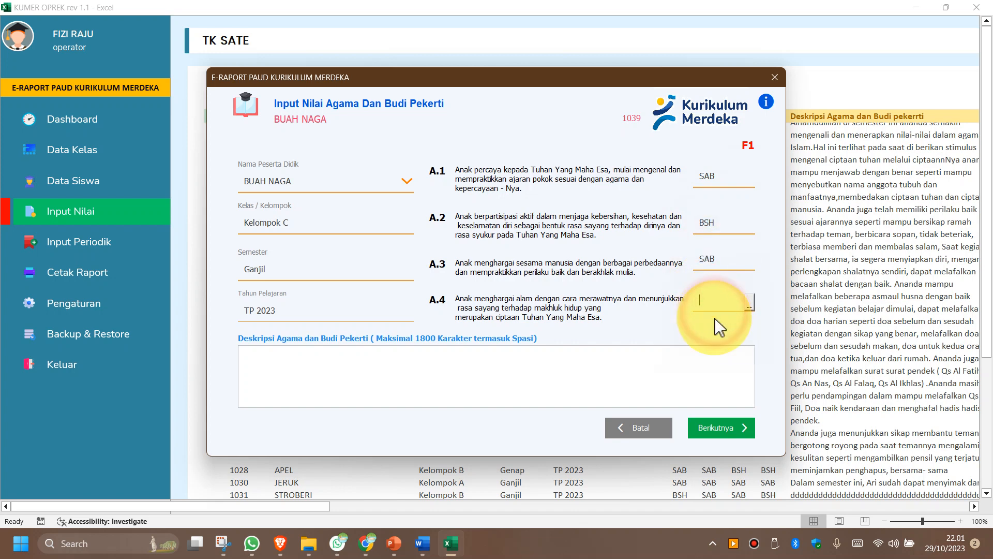
pyautogui.click(739, 302)
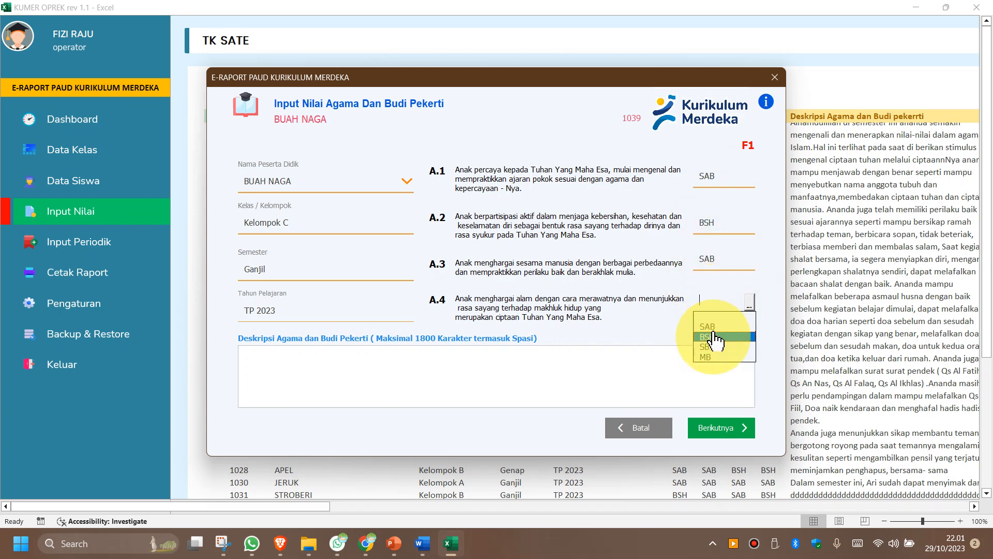
pyautogui.click(707, 334)
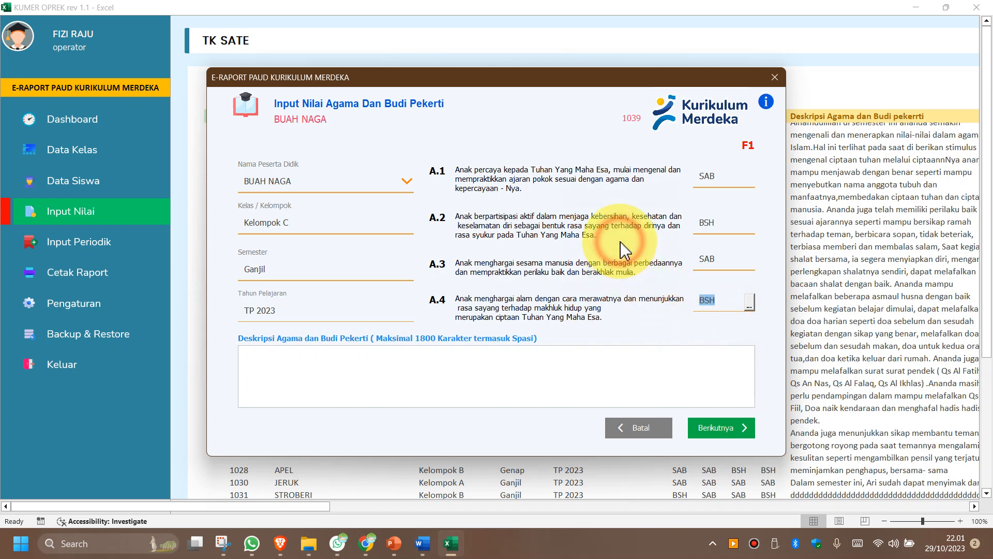
# - Fill the Agama dan Budi Pekerti description with long filler text of repeated "h" and "j" letters, and continue to the Jati Diri grade form
pyautogui.click(274, 381)
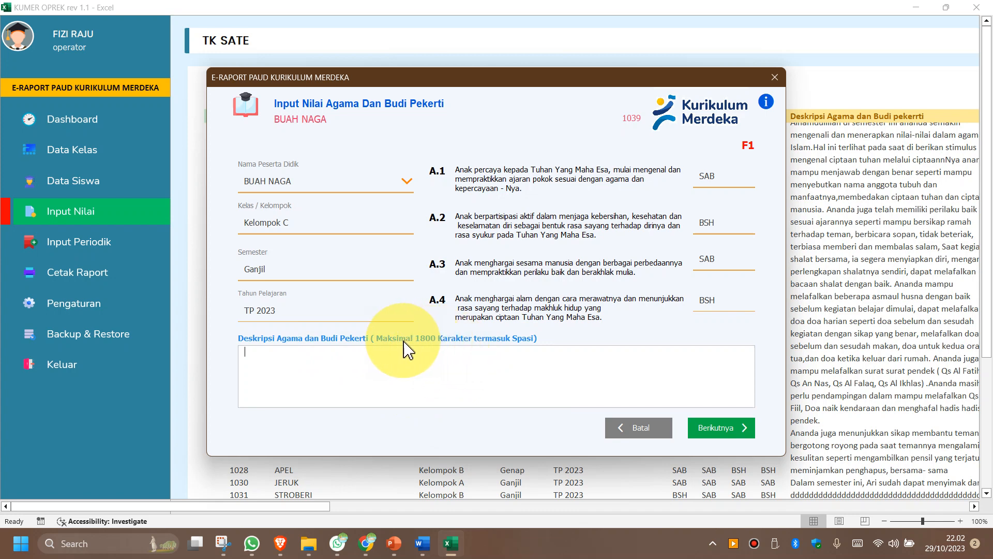
pyautogui.click(417, 337)
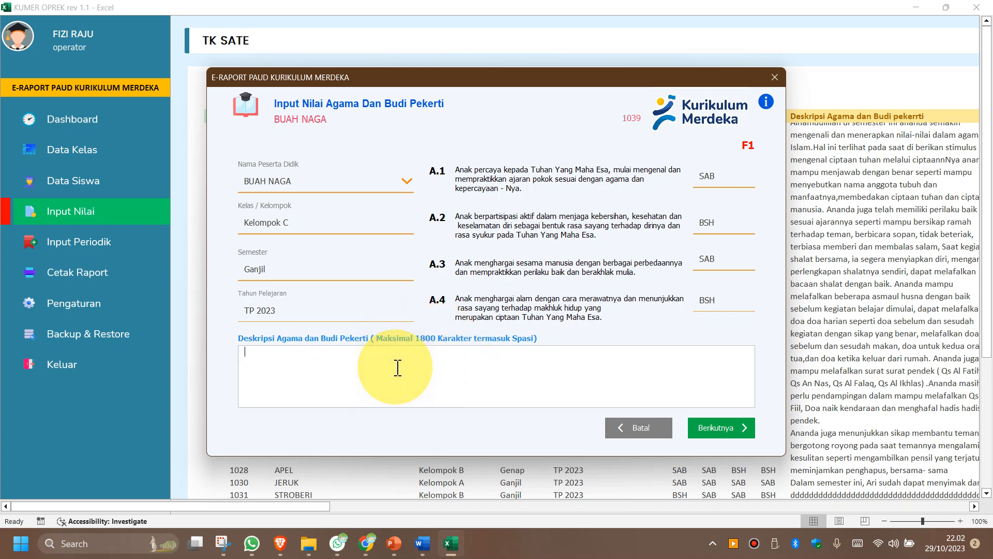
pyautogui.write('h')
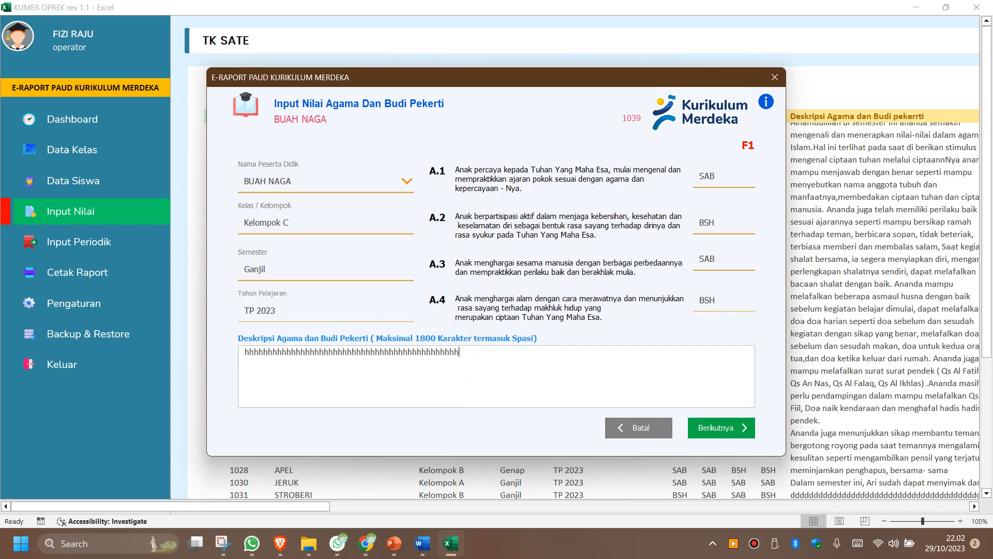
pyautogui.write('hhhhhhhhhhhhhhhhhhhh')
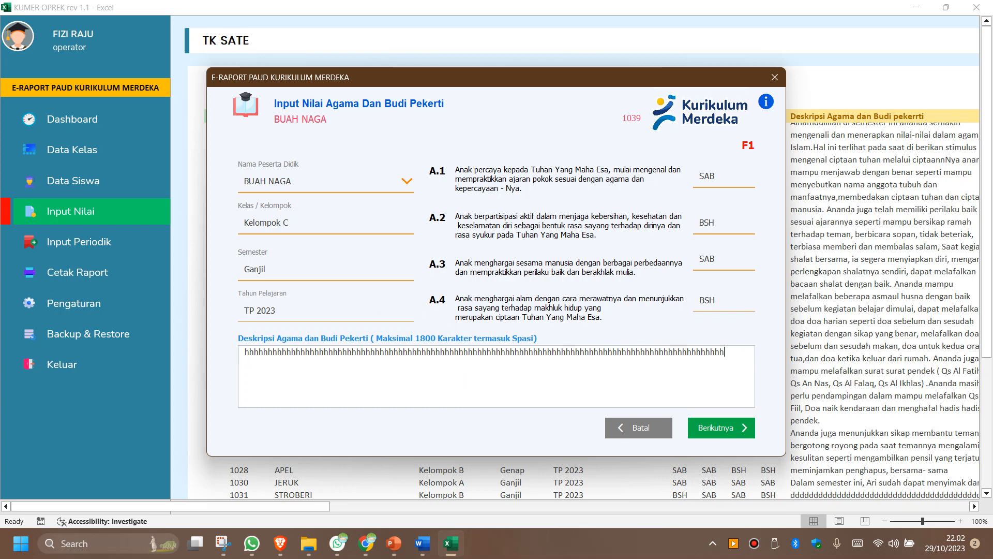
pyautogui.write('hhhhhhhhhhhhhhhhhhhhhhhhhhhhhhhhhhhhhhhhhhhhhhhhhhh')
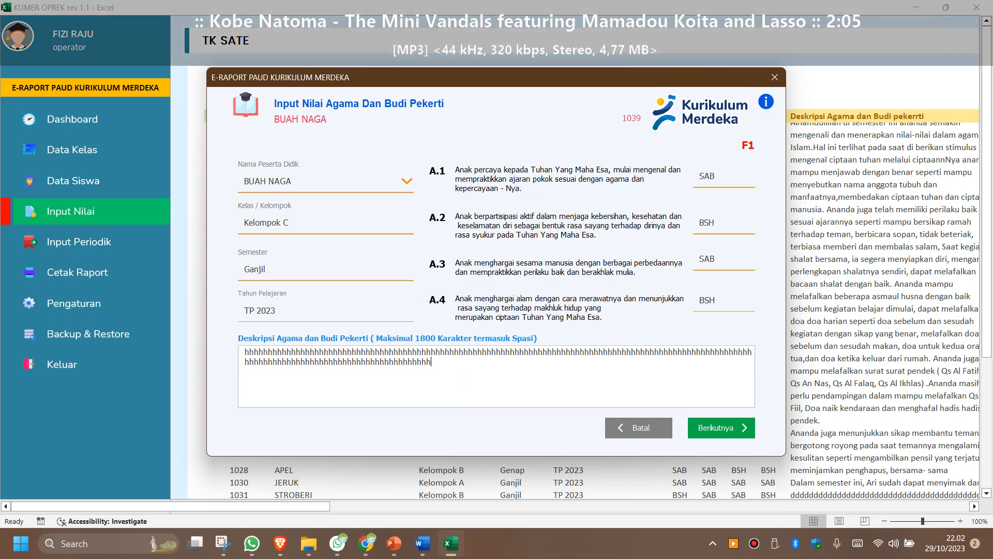
pyautogui.write('hhhh')
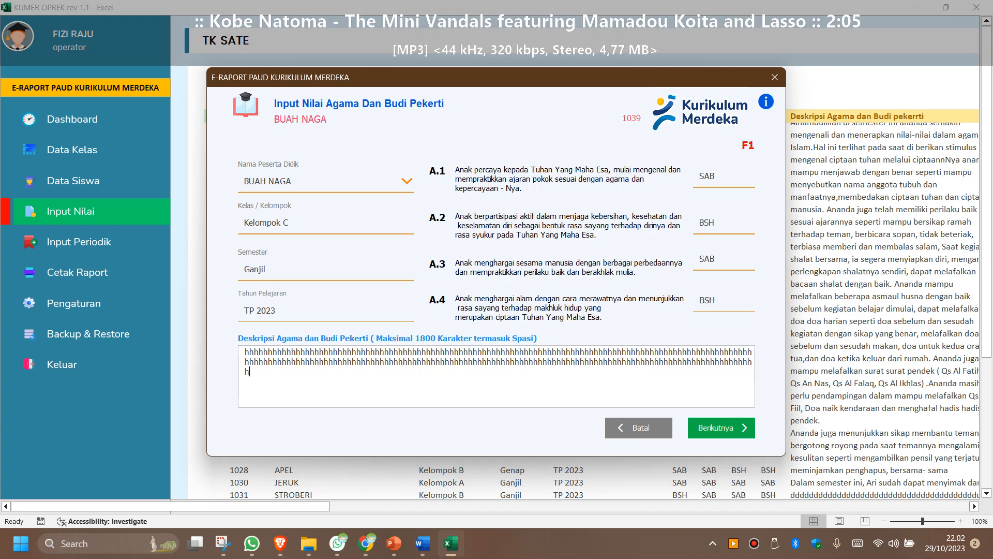
pyautogui.write('hhhhhhhhhhhhhhhhhhhhhhhhhhhhhhhhhhhhhhhhhhhhhhhhhh')
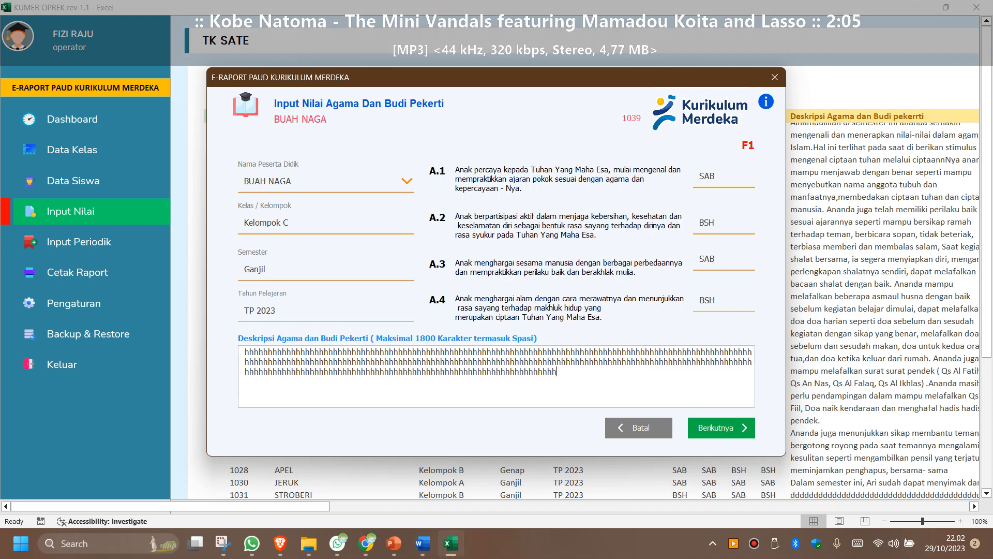
pyautogui.write('hhhhhhhhhhhhhhhhhhhhhhhhhhhhhhhhhhhhhhhhhh')
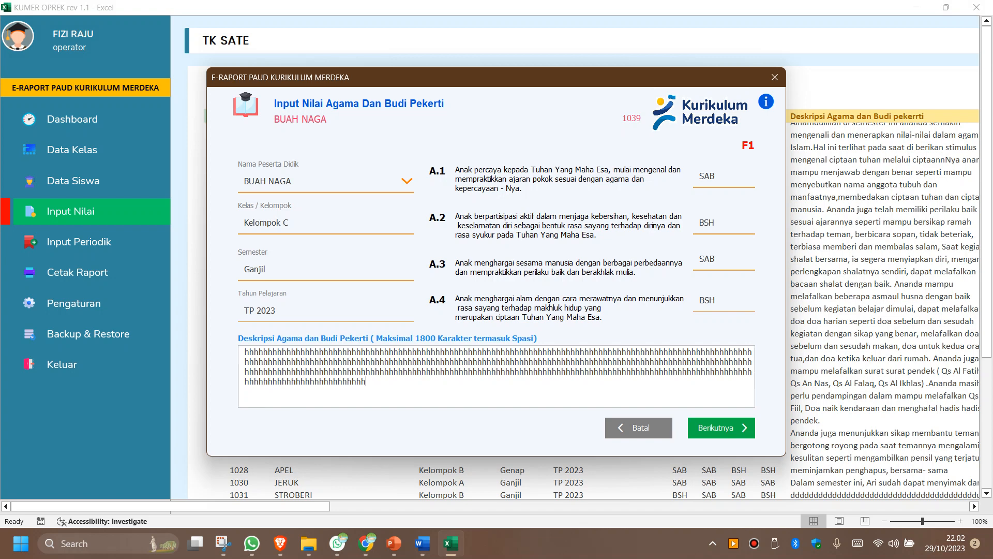
pyautogui.write('hhhhhhhhhhhh')
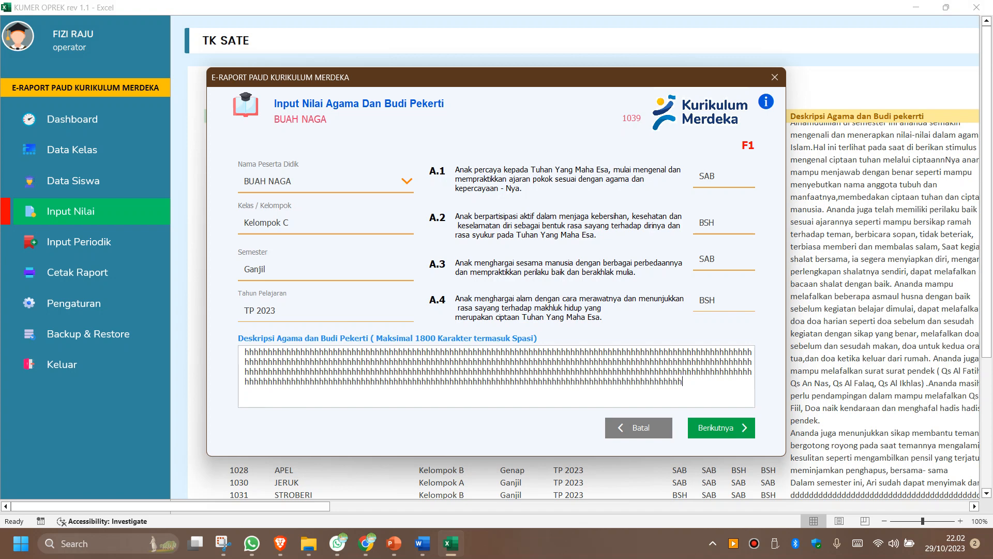
pyautogui.write('hhhhhhhhhhhhhhhhhhhh')
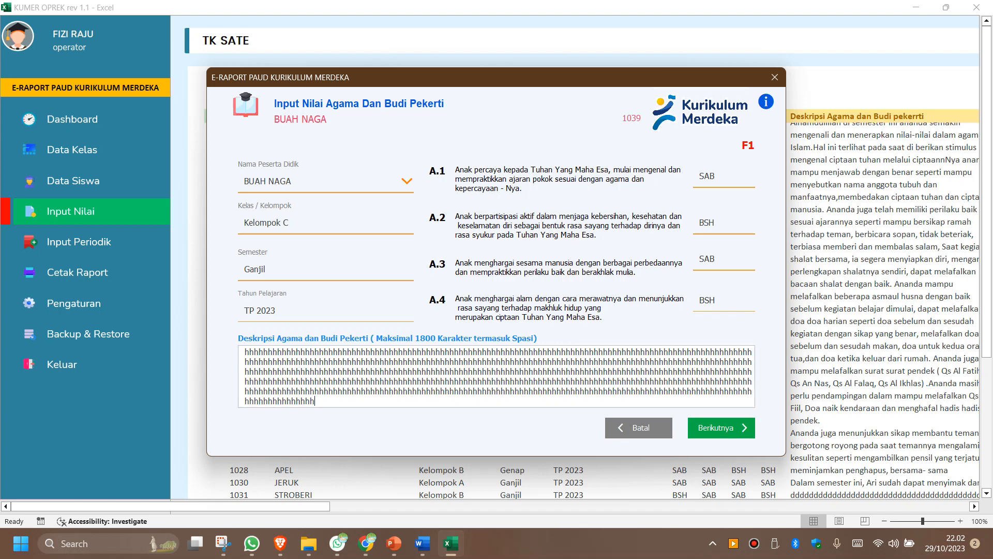
pyautogui.write('hhhhhhhhhhhhhhhhhhhhhhhhhhhhhhhhhhhhhhhhhhhhhhhhhhhhhhhhhhhhhhhhhhhhhhhhhhhhhhhh')
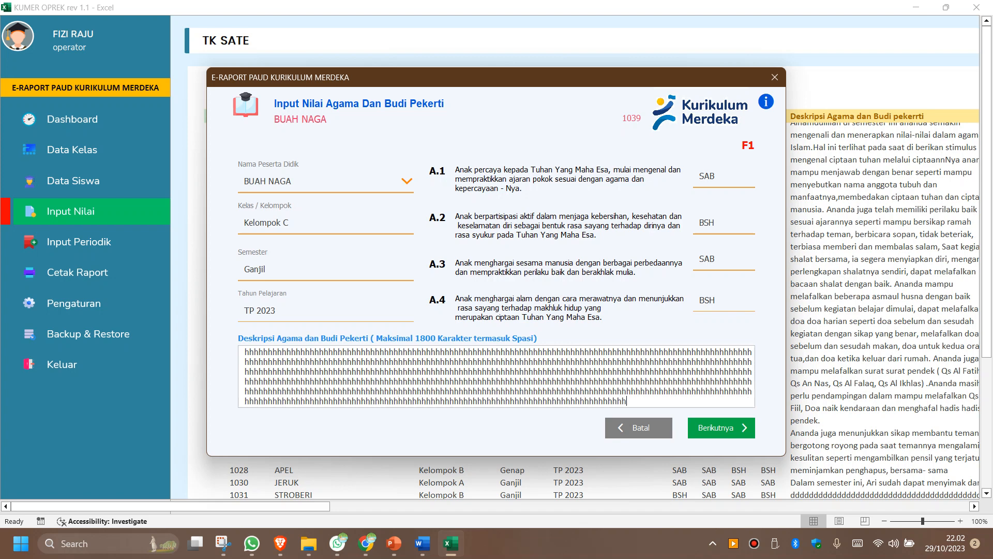
pyautogui.write('hhhhhhhhhhhhhhhhhhhhhh')
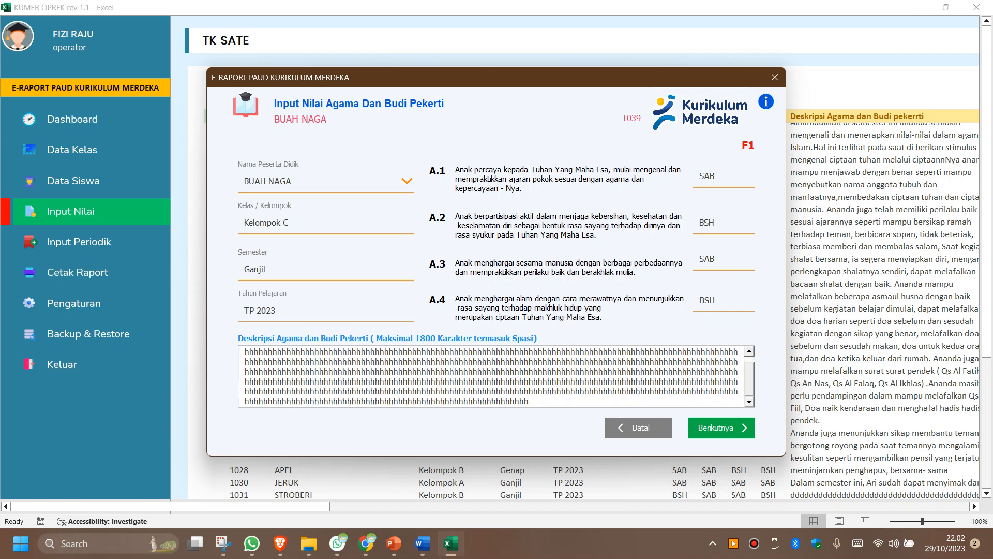
pyautogui.write('hhhhhhhhhhhhhhhhhhhhhhhhhhhhhhhhhhhhhhhhhhhhhhhhhhhhhhh')
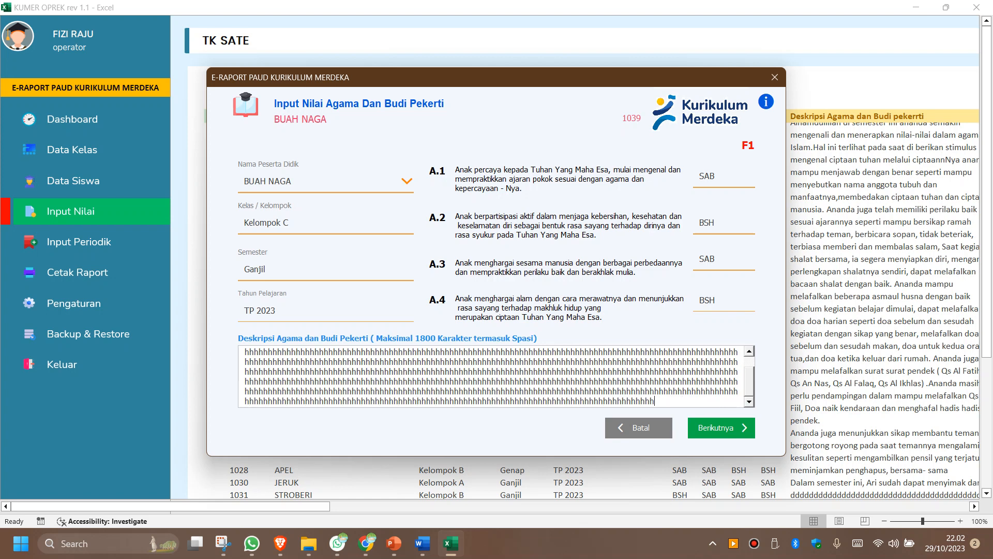
pyautogui.write('hhhhhhhhhhhhhhhh')
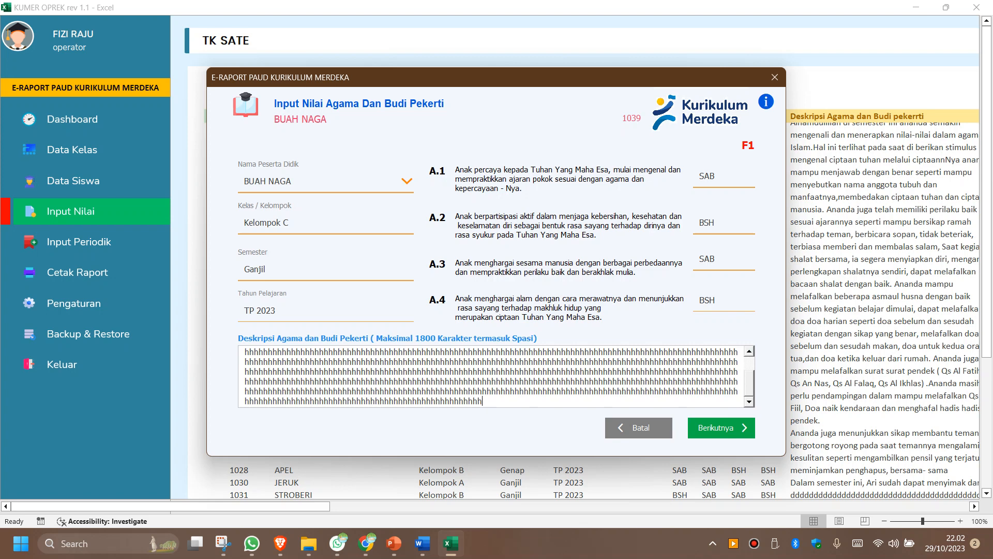
pyautogui.write('hhhhhhhhhhhhhhhhhhhhhhhhhhhhhhhhhh')
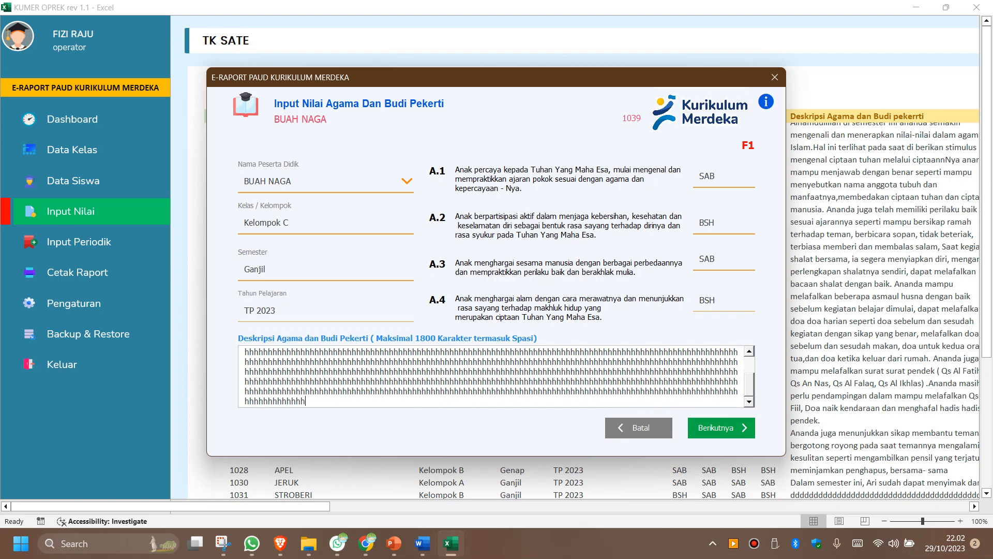
pyautogui.write('hhhhhhhhhhhhhhhhhhhhhhhhhhhhhhhhhhhhh')
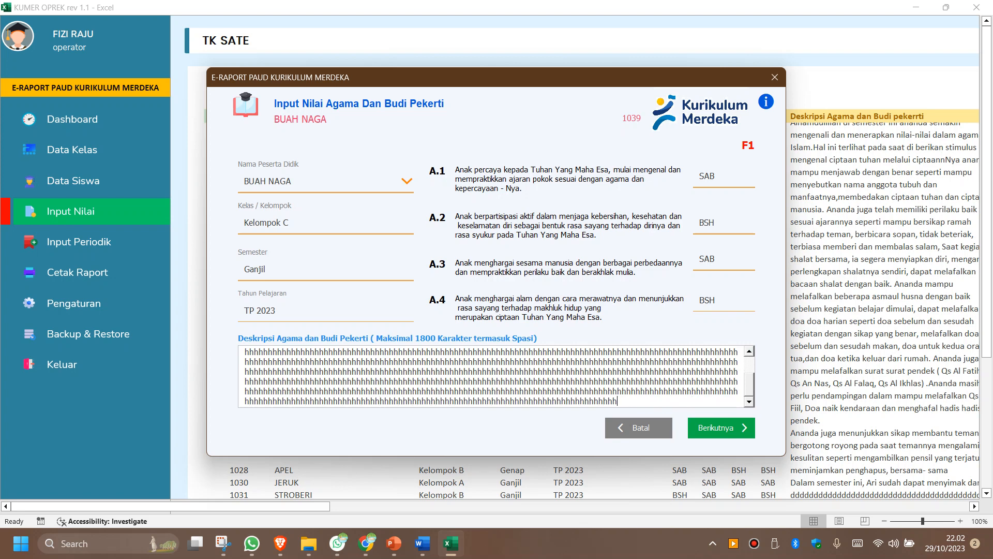
pyautogui.write('hhhhhhhhhhhhhhhhhhhhhhhhhhhhhhhhhhhhhhhh')
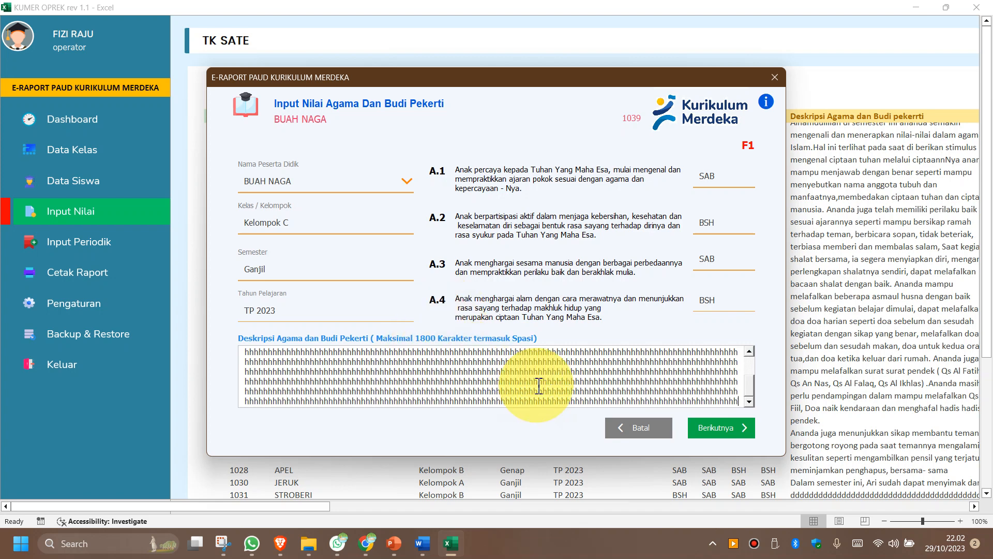
pyautogui.write('jjjj')
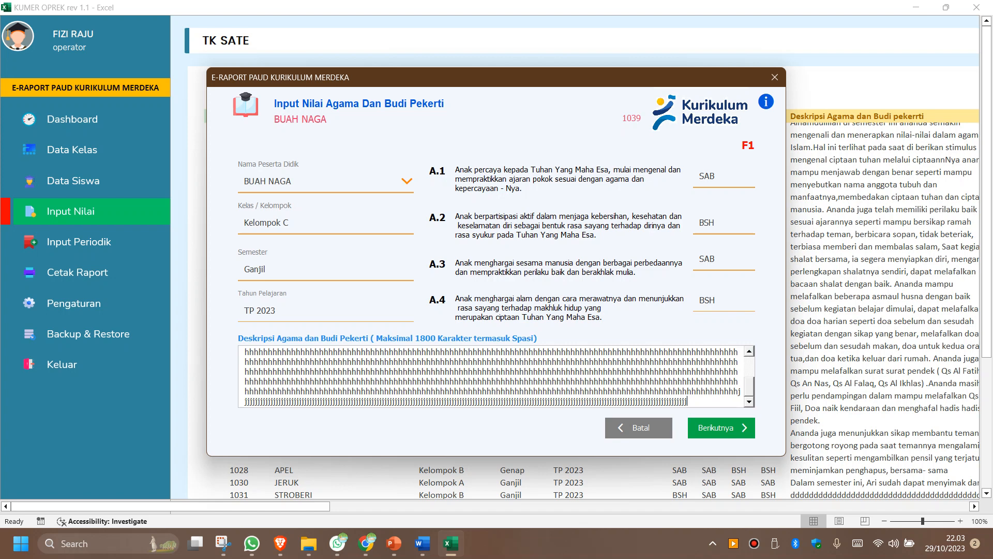
pyautogui.write('jjjjjjjjjjjjjj')
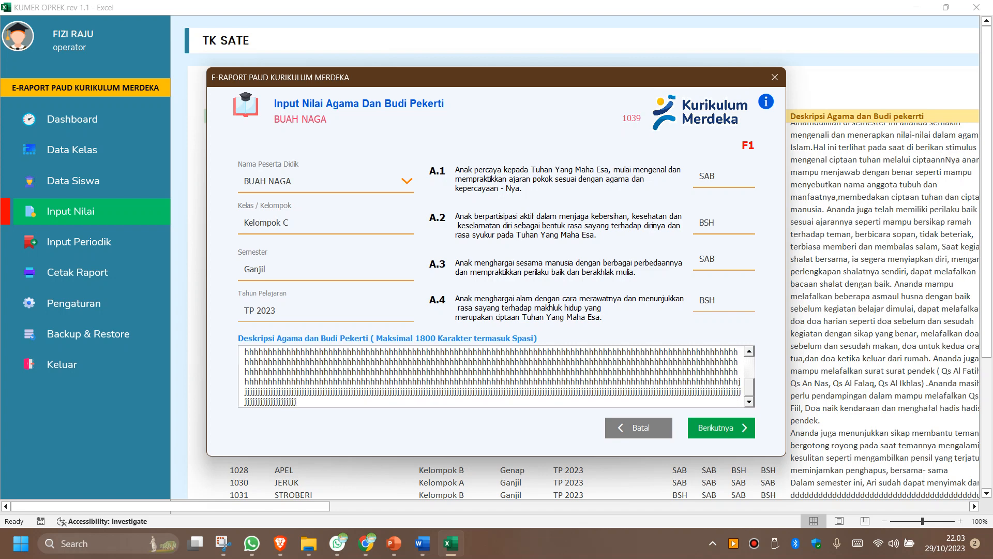
pyautogui.hotkey('ctrl', 'a')
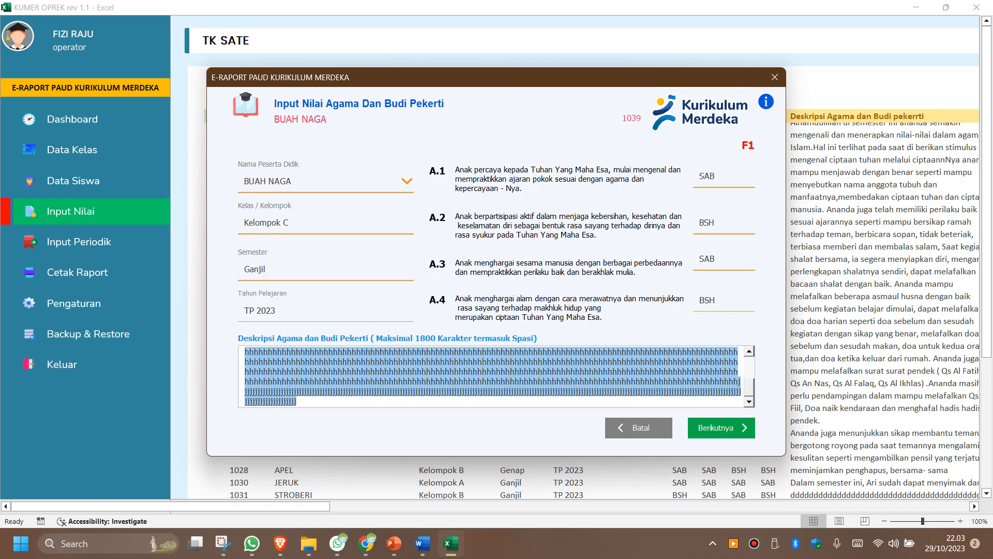
pyautogui.click(305, 407)
pyautogui.write('hhhhhhhhhhhhhhhhhhhhhhhhhhhhhhhhhhhhhhhhhhhhhhhhhhhhhhhhhhhhhhhhhhhhhhhhhhhhhhhhhhhhhhhhhhhhhhhhhhhhhhhhhhhhhhhhhhhhhhhhhhhhhhhhhhhhhhhhhhhhhhhhhhhhhhhhhhhhhhhhhhhhhhhhhhhhhhhhhhhhhhhhhhhhhhhhhhhhhhhhhhhhhhhhhhhhhhhhhhhhhhhhhhhhhhhhhhhhhhhhhhhhhhhhhhhhhhhhhhhhhhhhhhhhhhhhhhhhhhhhhhhhhhhhhhhhhhhhhhhhhhhhhhhhhhhhhhhhhhhhhhhhhhhhhhhhhhhhhhhhhhhhhhhhhhhhhhhhhhhhhhhhhhhhhhhhhhhhhhhhhhhhhhhhhhhhhhhhhhhhhhhhhhhhhhhhhhhhhhhhhhhhhhhhhhhhhhhhhhhhhhhhhhhhhhhhhhhhhhhhhhhhhhhhhhhhhhhhhhhhhhhhhhhhhhhhhhhhhhhhhhhhhhhhhhhhhhhhhhhhhhhhhhhh')
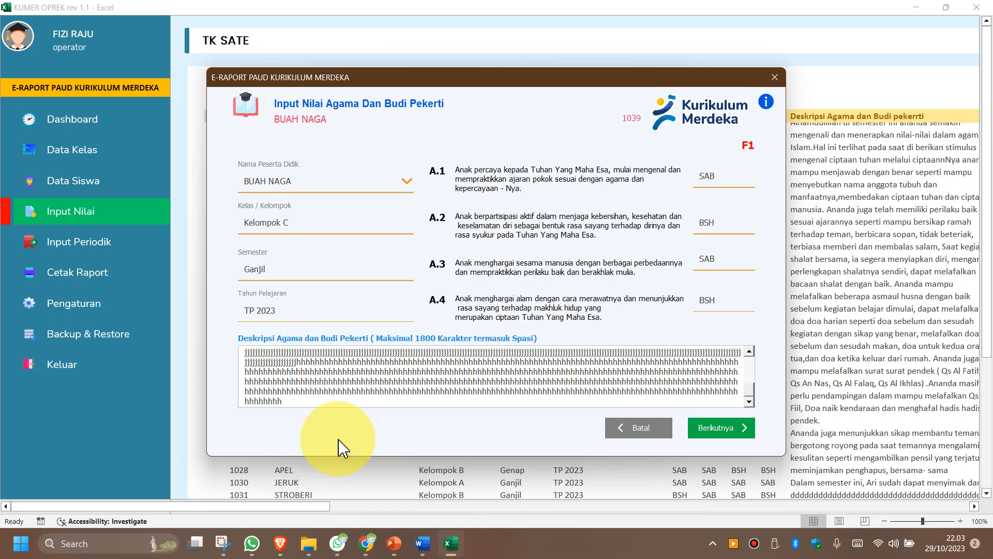
pyautogui.click(716, 432)
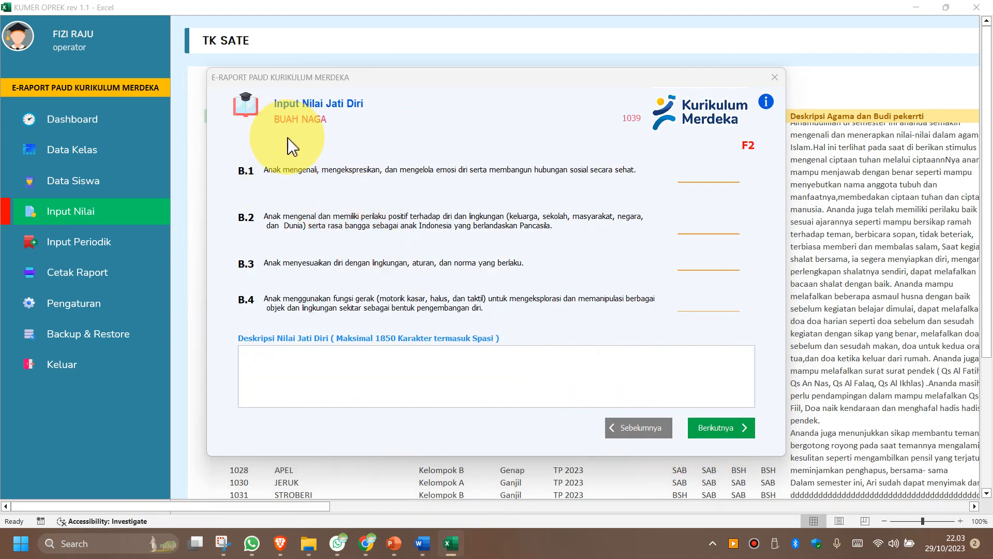
# - Set all four Jati Diri grades, B.1 through B.4, to BSH for BUAH NAGA
pyautogui.click(695, 189)
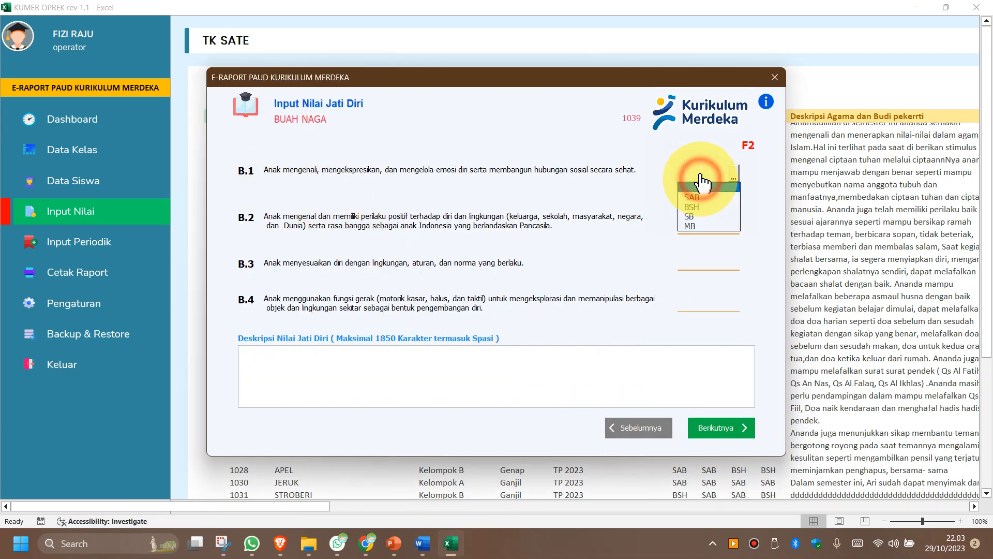
pyautogui.click(694, 208)
pyautogui.click(698, 227)
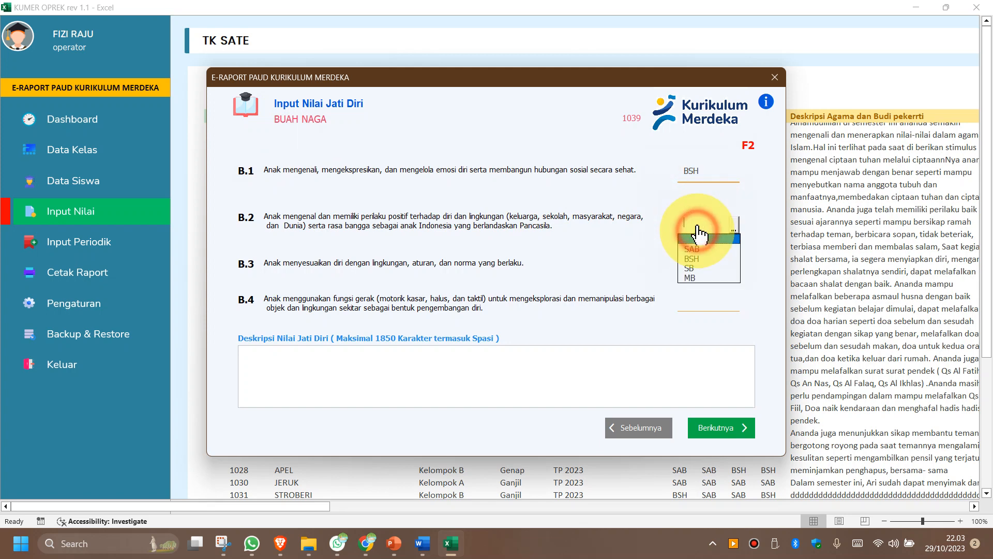
pyautogui.click(692, 259)
pyautogui.click(693, 264)
pyautogui.click(693, 295)
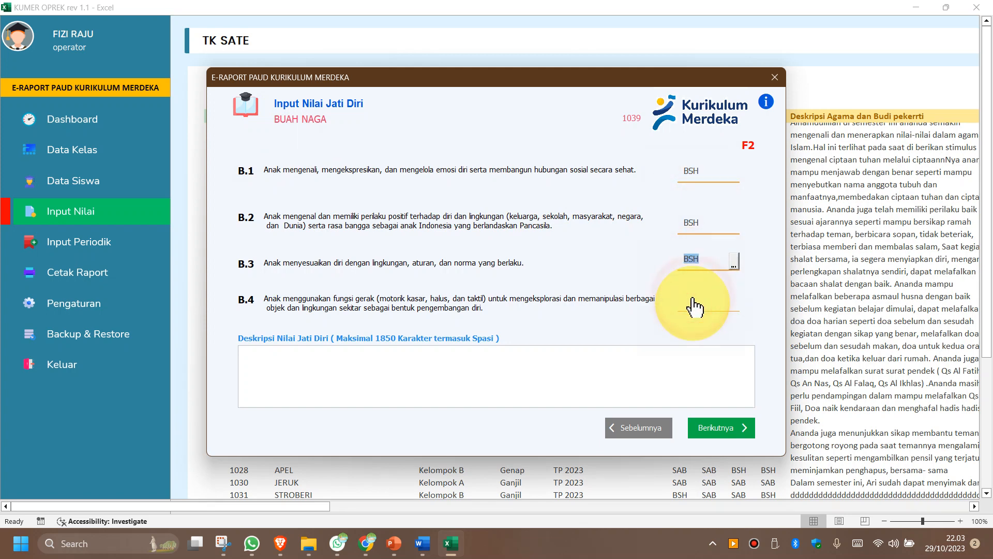
pyautogui.click(693, 304)
pyautogui.click(696, 335)
# - Fill the Jati Diri description with a line of repeated "g" letters and continue to the literacy, maths and science form
pyautogui.click(458, 380)
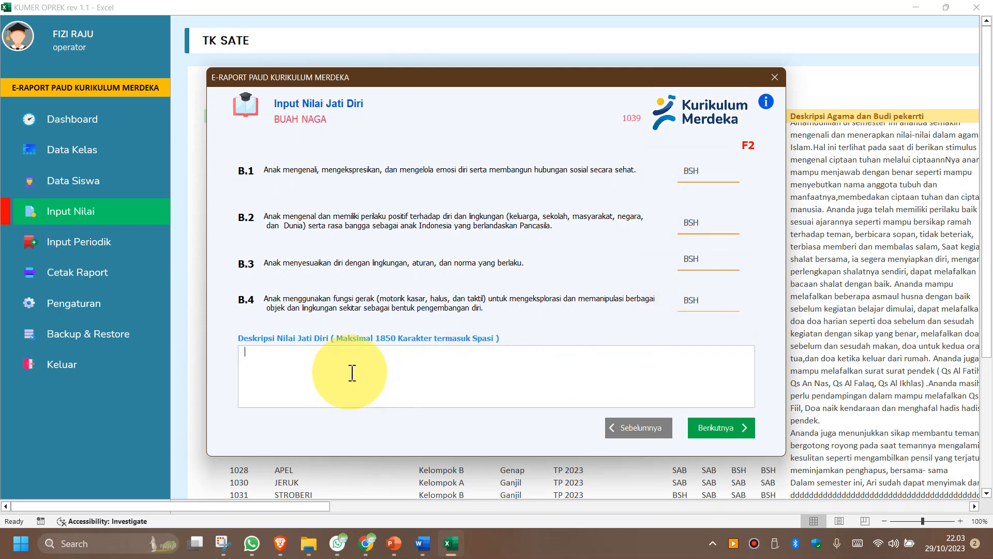
pyautogui.write('g')
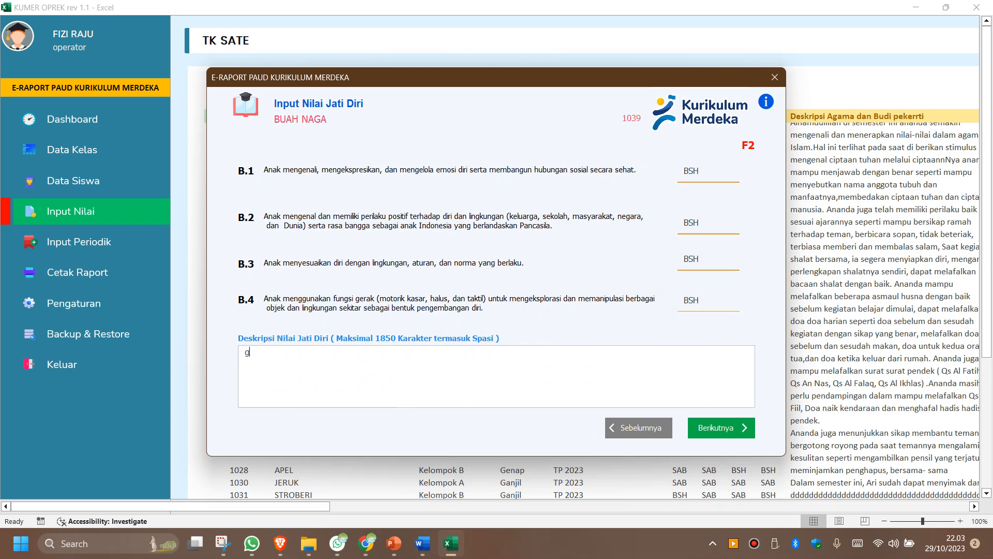
pyautogui.write('ggggggggggggggggggggggggggggggggggggggggggggggggggggggggggggggggggggggg')
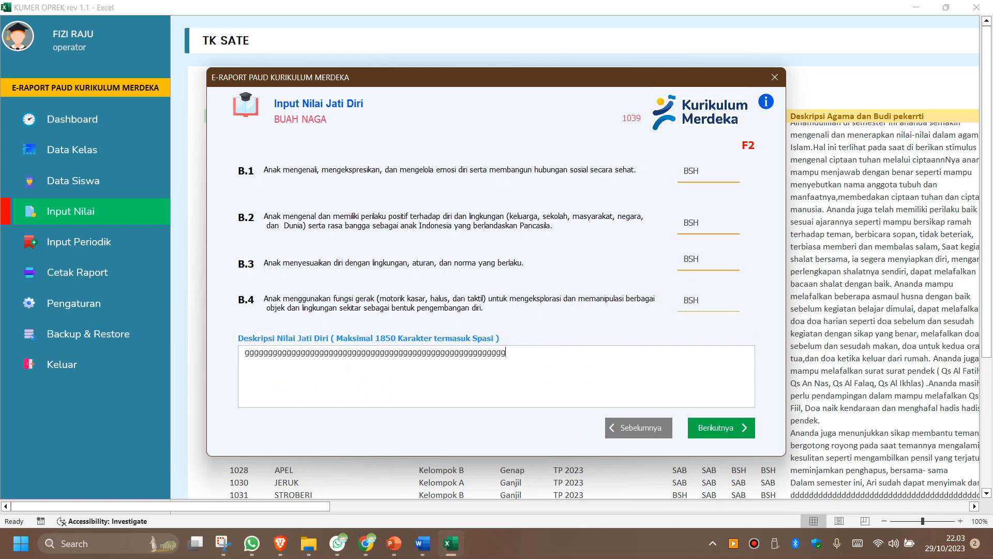
pyautogui.write('ggggggggggggggggggggggggggggggggggggggggggggggggggggggggggggggggggg')
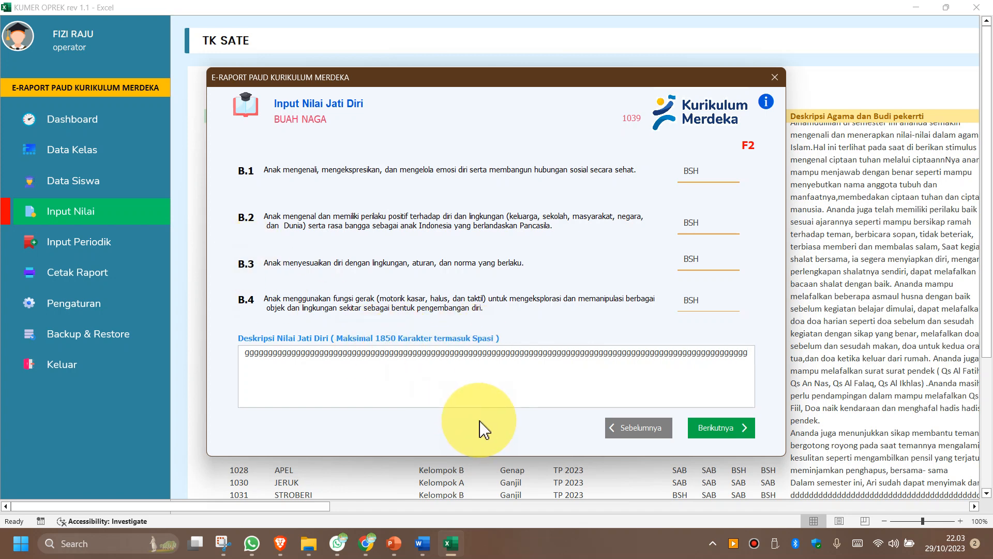
pyautogui.click(715, 429)
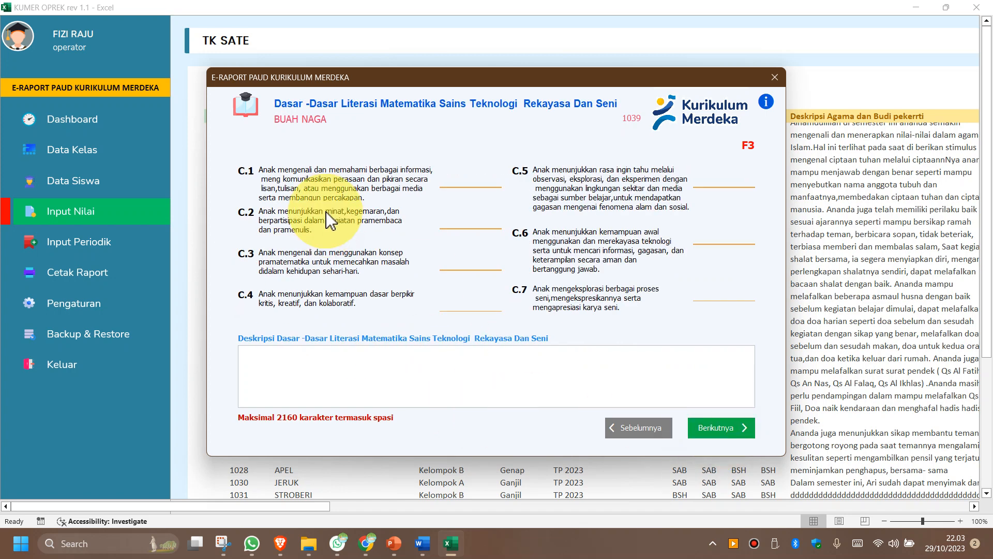
# - Set the literacy and science grades to SAB for C.1, BSH for C.2, SAB for C.3 and SAB for C.4
pyautogui.click(454, 189)
pyautogui.click(453, 202)
pyautogui.click(455, 220)
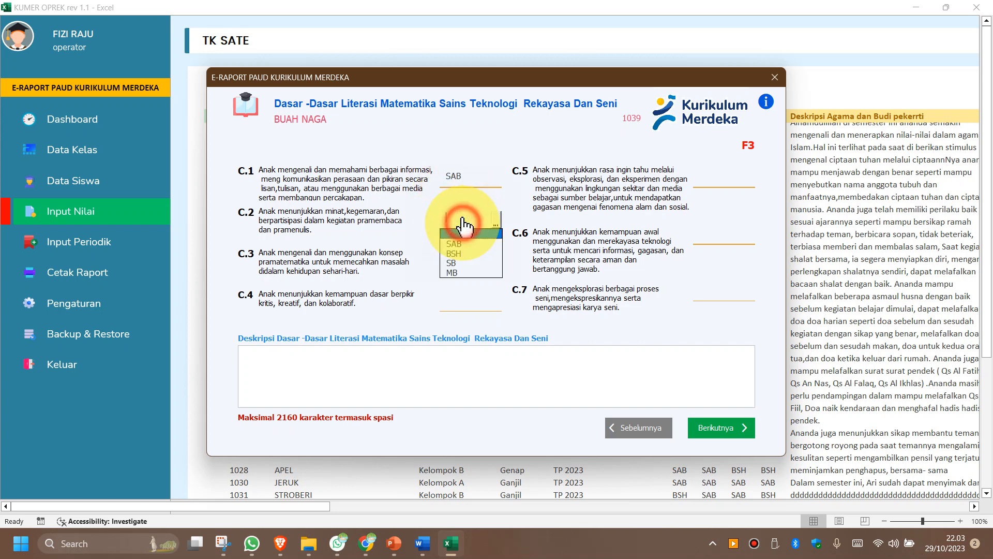
pyautogui.click(454, 254)
pyautogui.click(455, 261)
pyautogui.click(454, 275)
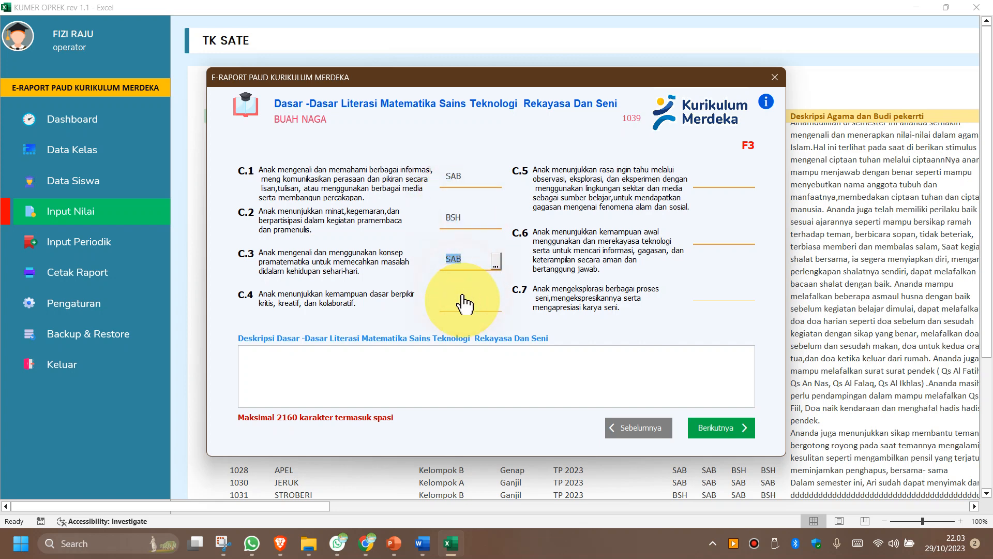
pyautogui.click(460, 304)
pyautogui.click(462, 328)
# - Set the remaining grades on this form to SAB for C.5, SB for C.6 and SAB for C.7
pyautogui.click(717, 179)
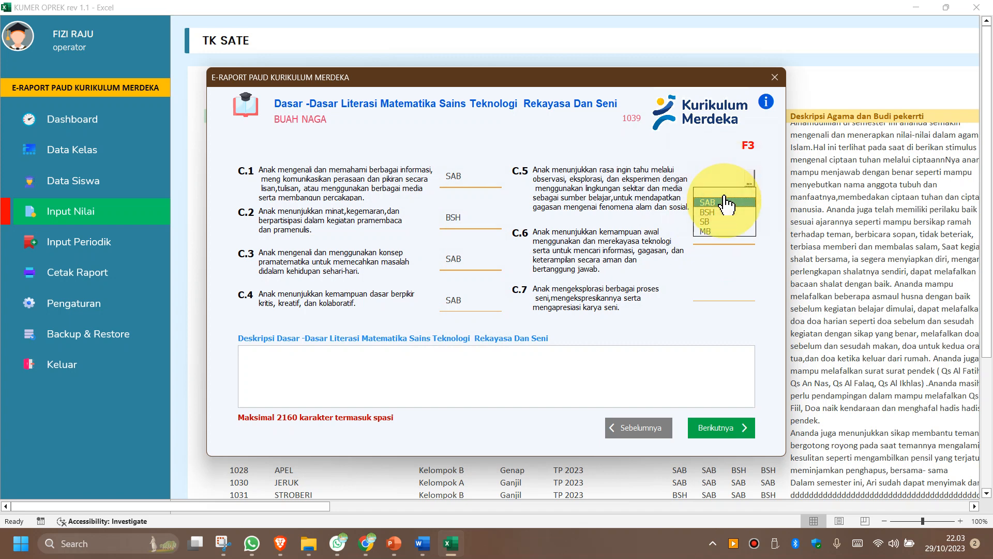
pyautogui.click(711, 202)
pyautogui.click(718, 237)
pyautogui.click(706, 277)
pyautogui.click(713, 291)
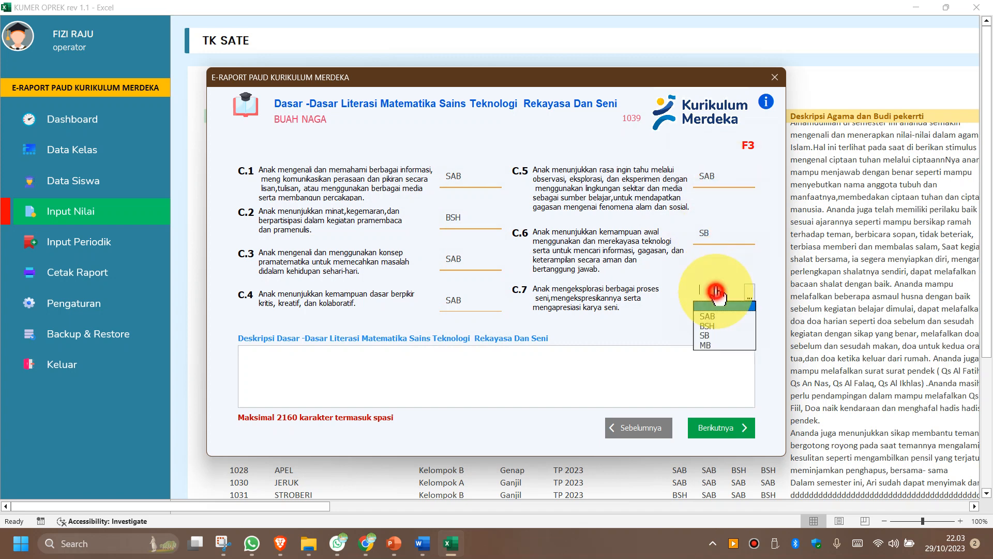
pyautogui.click(718, 313)
# - Fill the Dasar-Dasar Literasi description with repeated "j" letters and continue to the P5 form
pyautogui.click(406, 372)
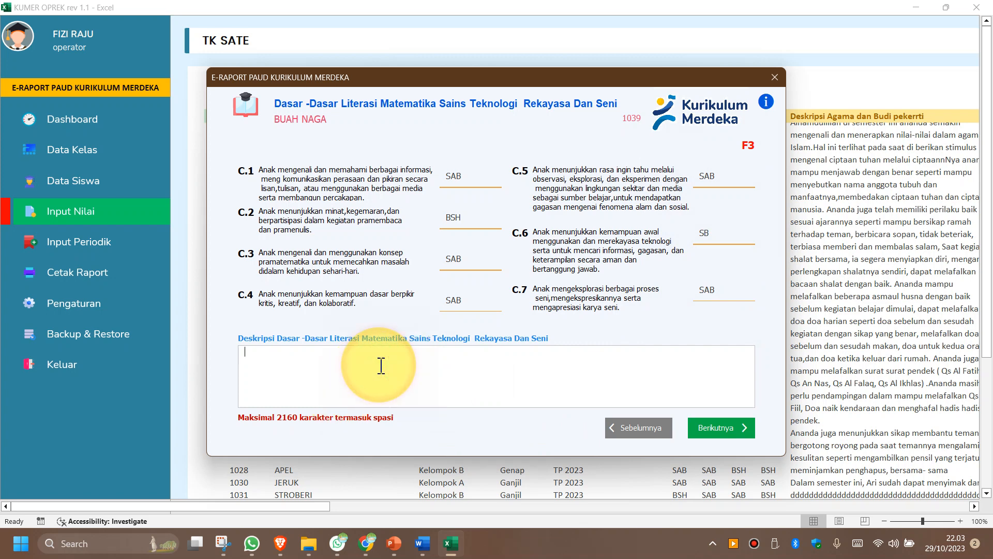
pyautogui.write('j')
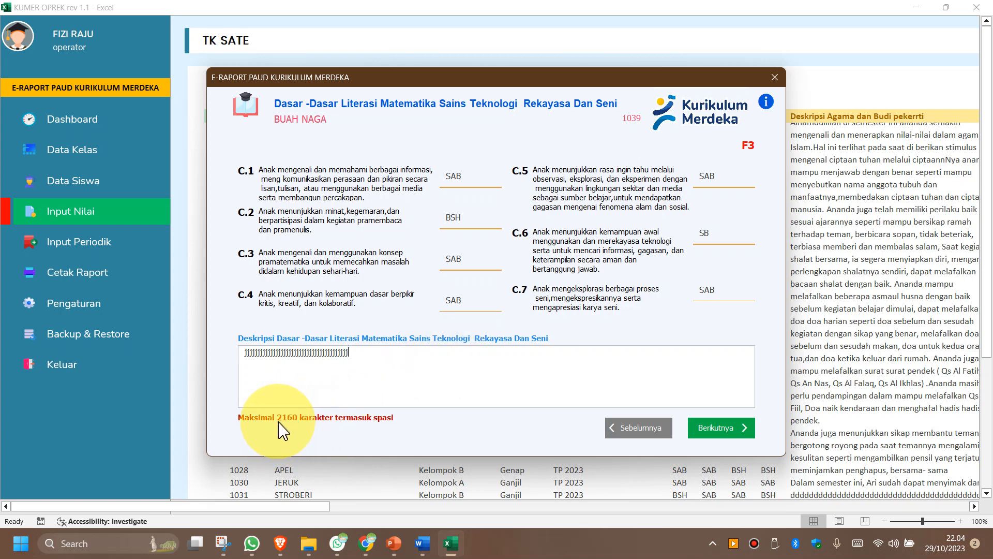
pyautogui.click(732, 430)
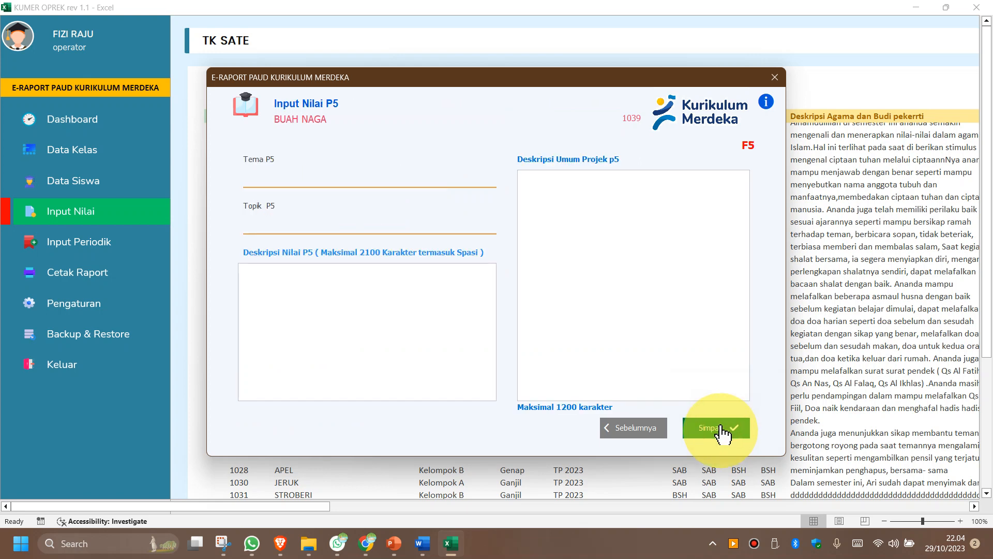
# - Enter "merawat" as the general P5 project description (Deskripsi Umum Projek)
pyautogui.click(595, 196)
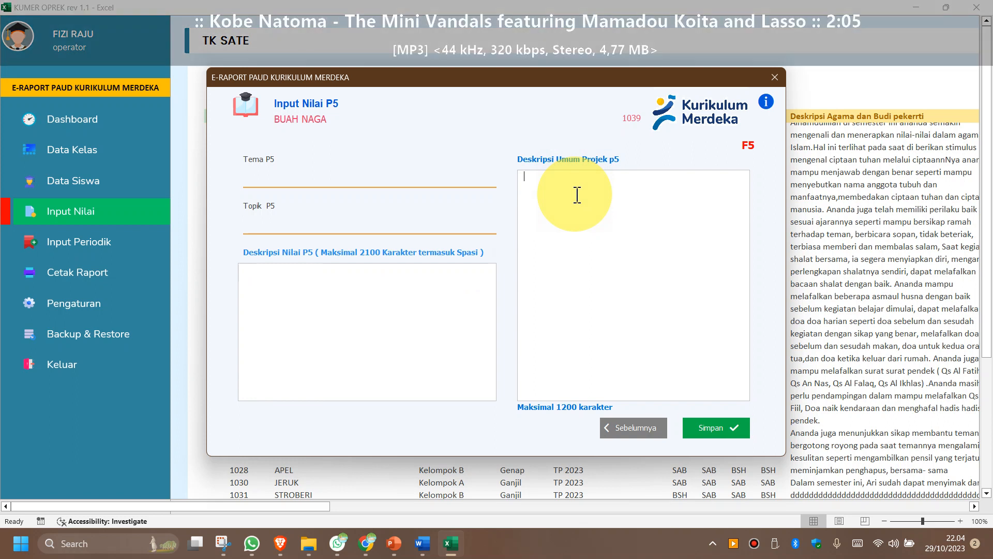
pyautogui.write('merawat')
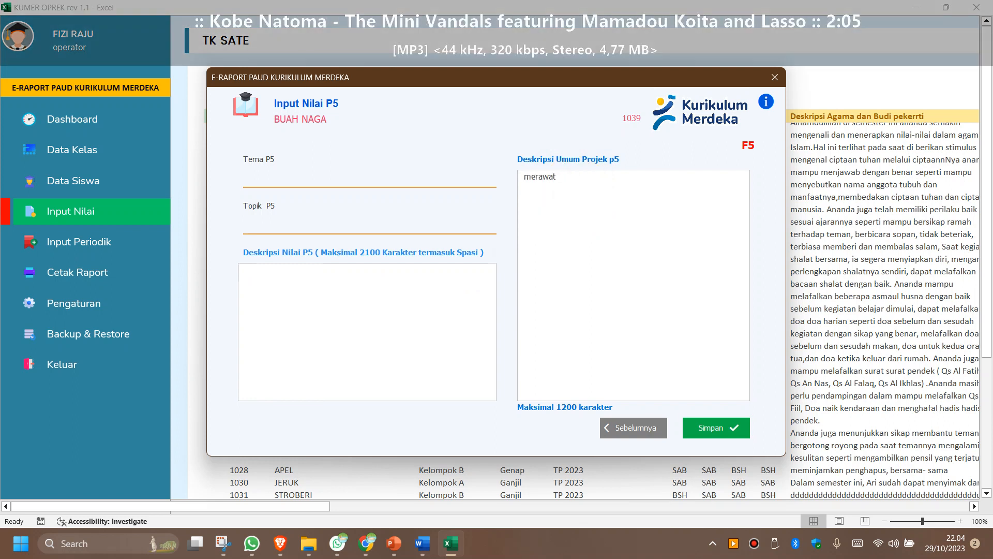
pyautogui.click(578, 195)
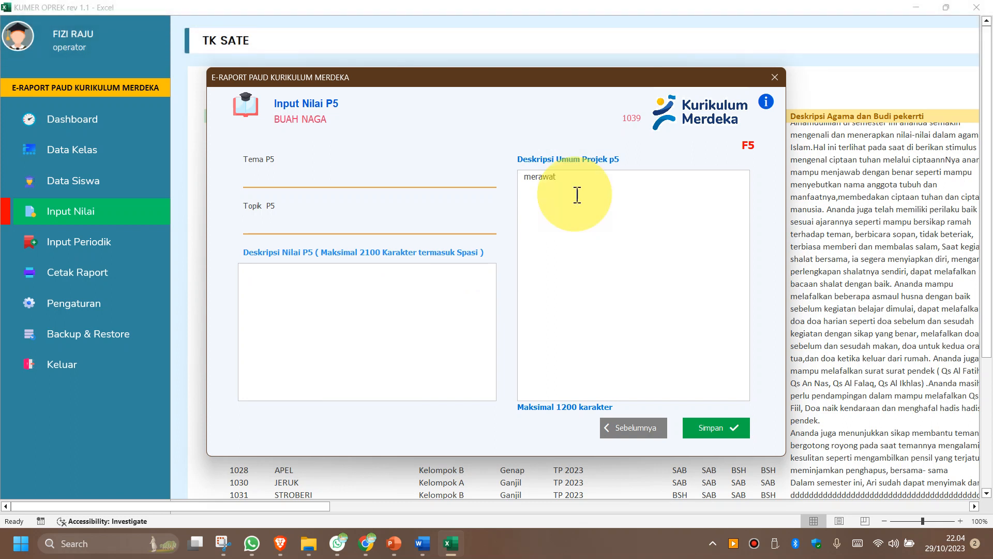
pyautogui.click(381, 298)
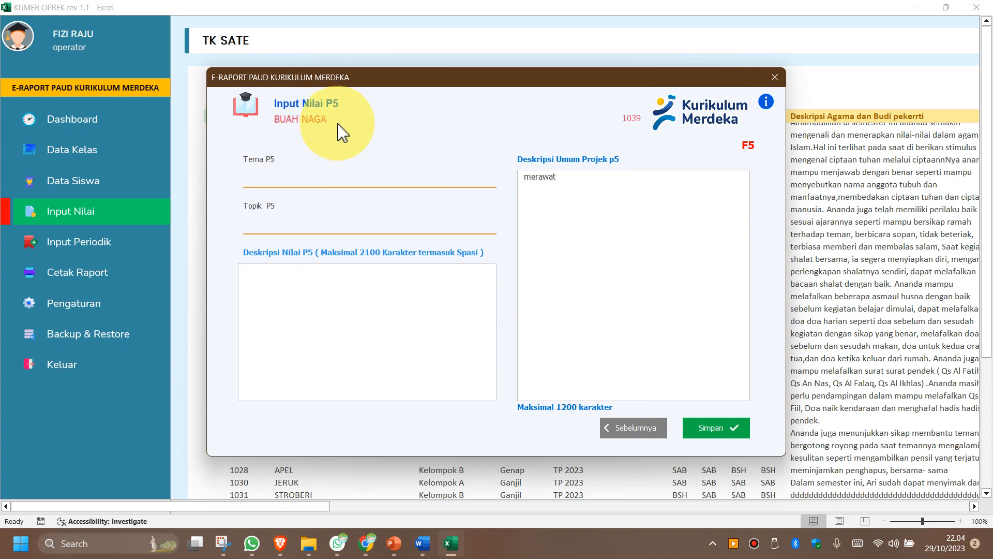
pyautogui.click(360, 298)
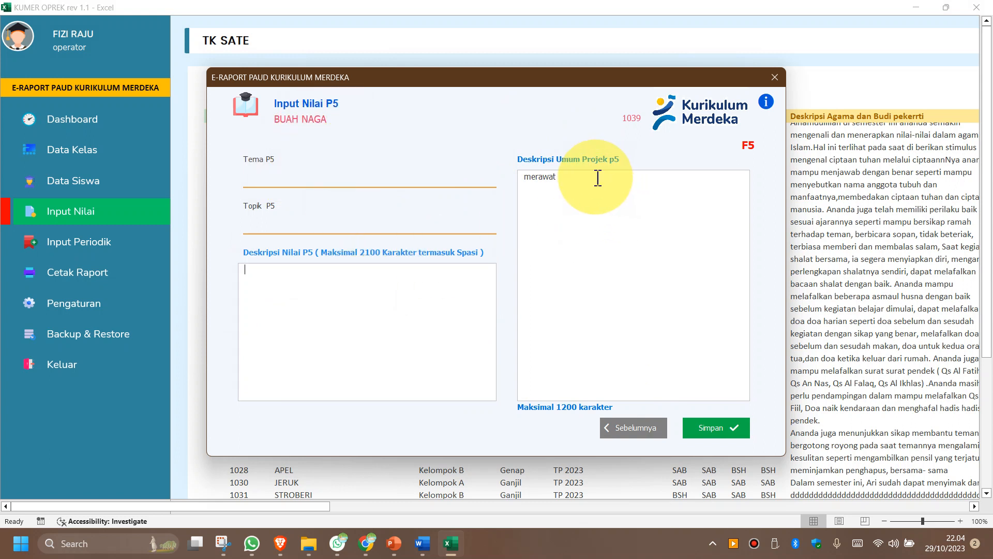
pyautogui.moveTo(570, 176); pyautogui.dragTo(527, 172)
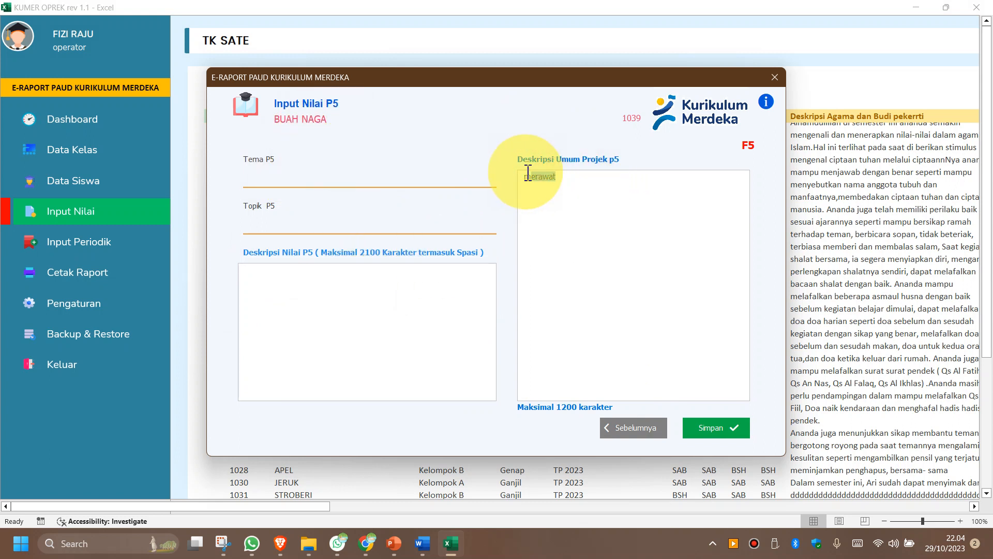
pyautogui.click(566, 186)
# - Fill the Deskripsi Nilai P5 with repeated "h" letters and save BUAH NAGA's grade entry
pyautogui.click(362, 291)
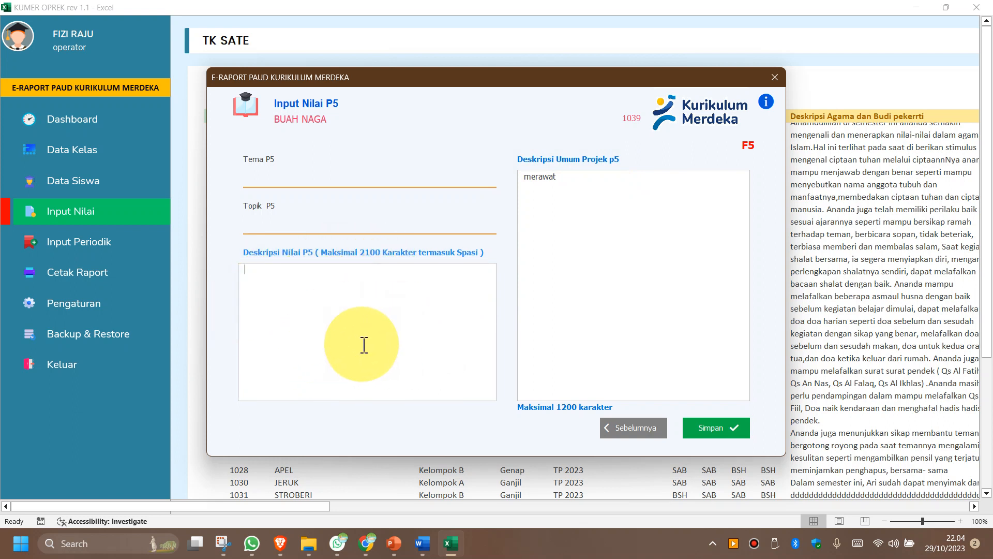
pyautogui.click(381, 295)
pyautogui.write('h')
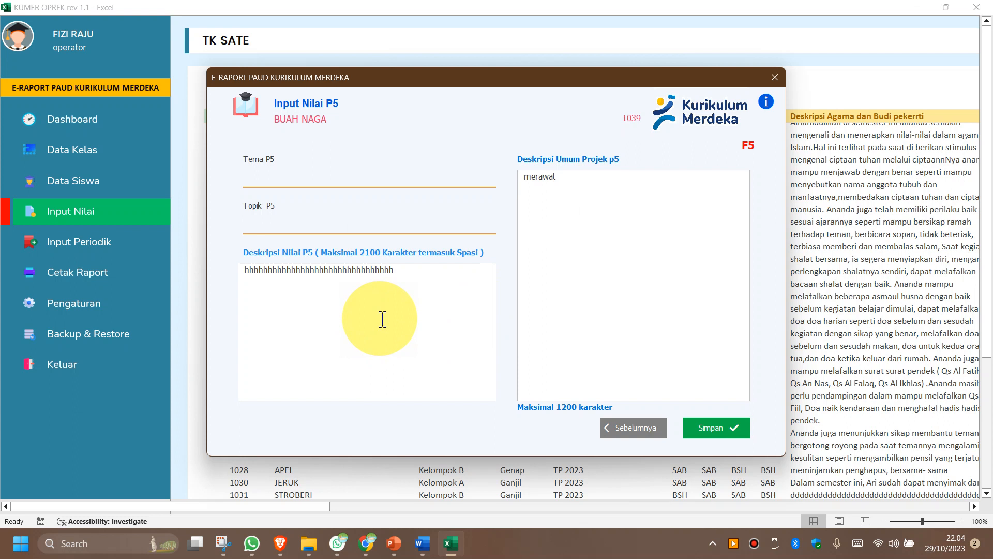
pyautogui.click(577, 188)
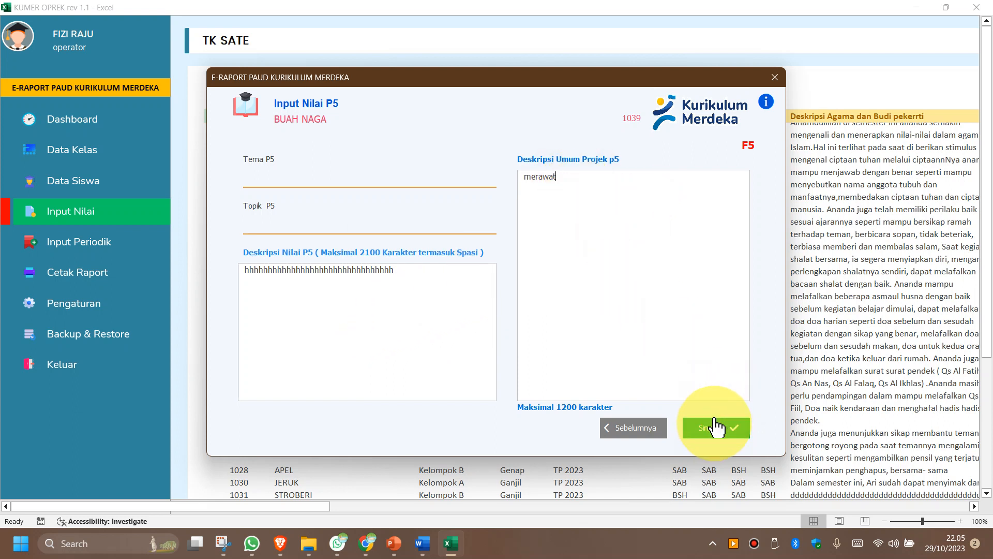
pyautogui.click(715, 432)
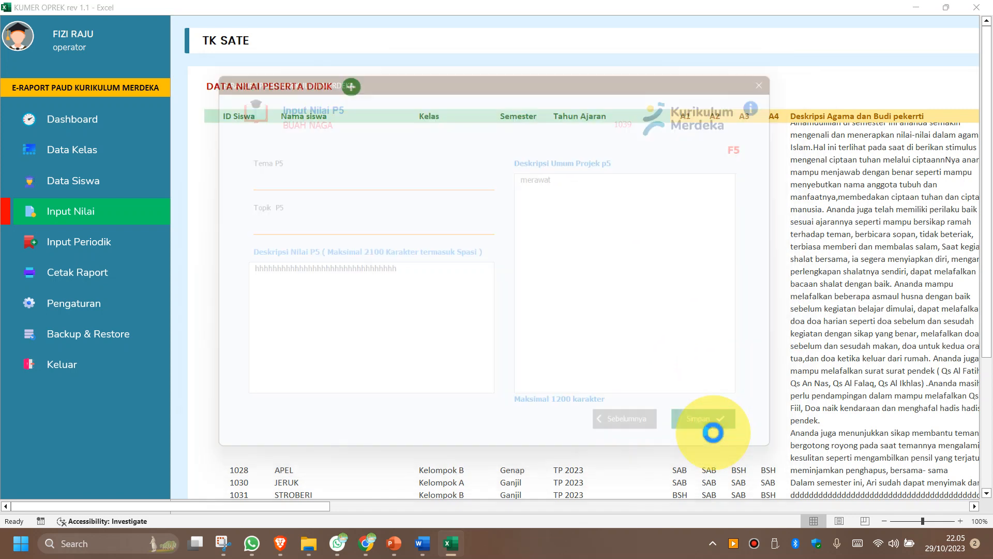
pyautogui.click(533, 319)
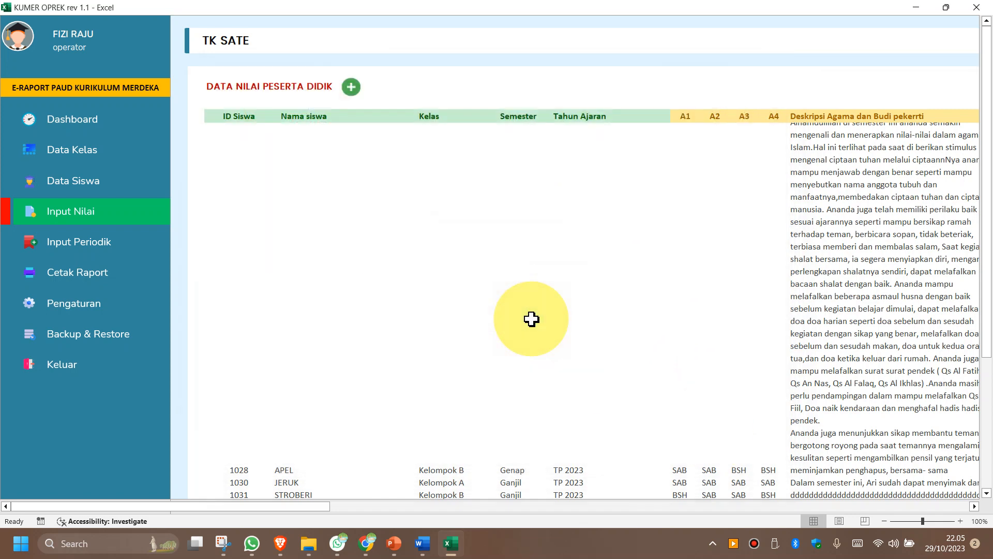
# - Check BUAH NAGA's row in the grade table and reopen that student's entry in the grade input form
pyautogui.scroll(-5, 470, 404)
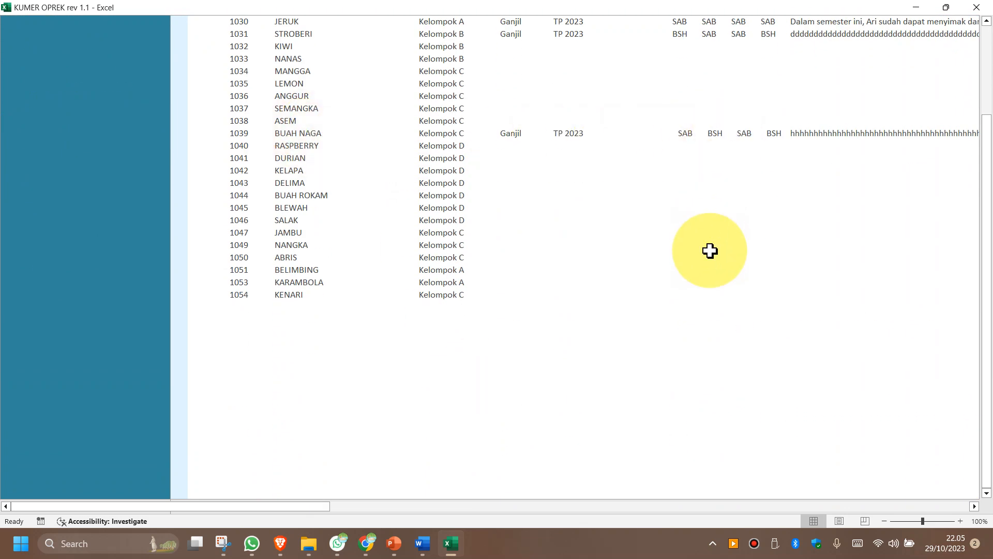
pyautogui.scroll(10, 709, 251)
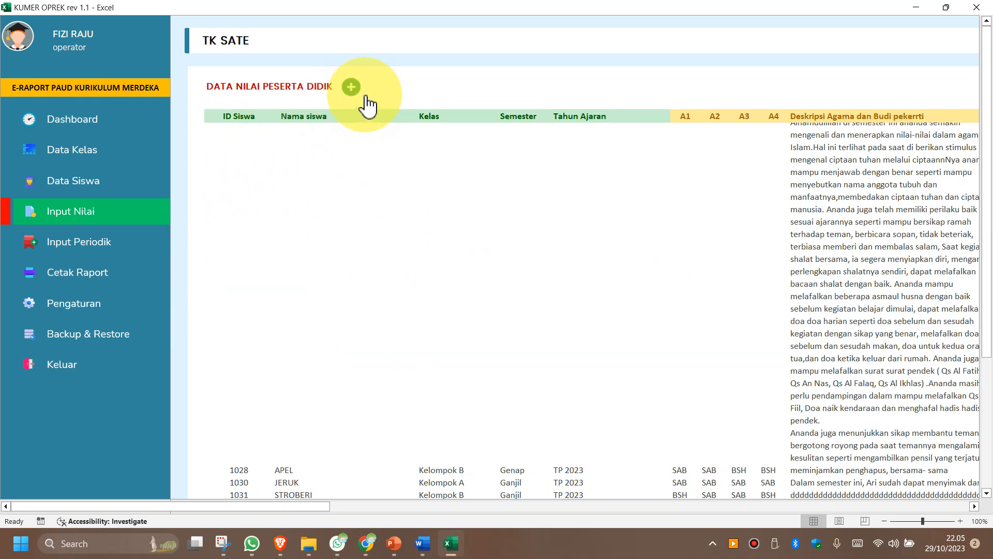
pyautogui.click(351, 88)
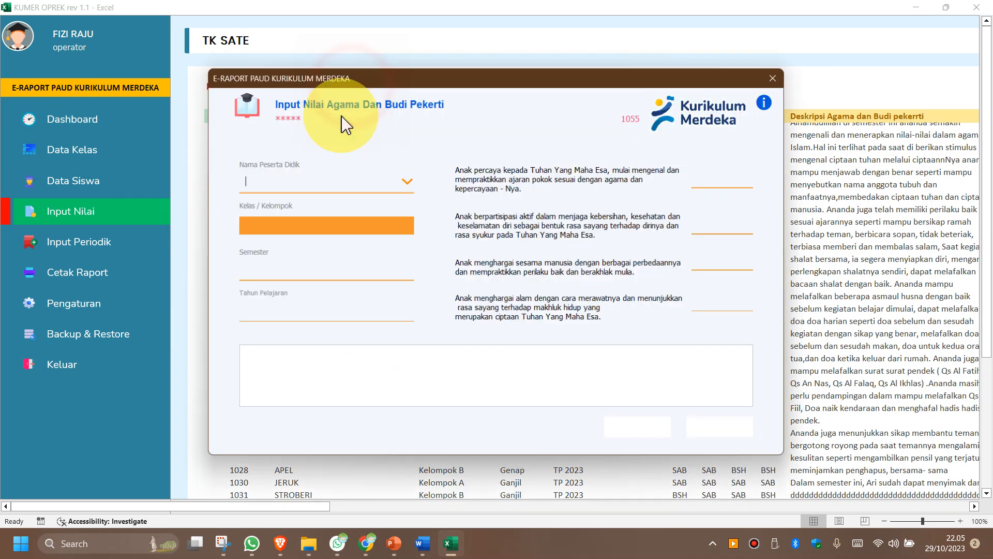
pyautogui.click(405, 182)
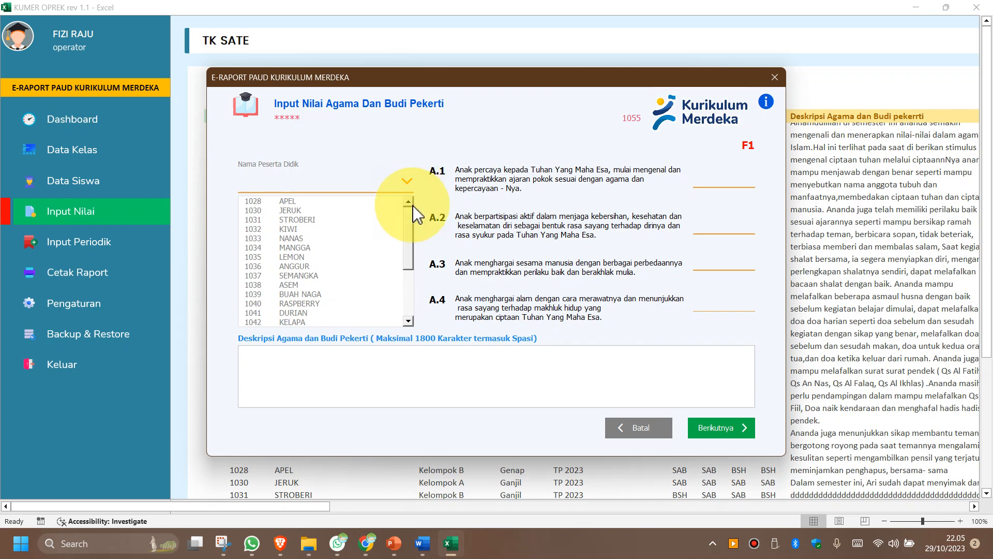
pyautogui.moveTo(409, 213); pyautogui.dragTo(412, 228)
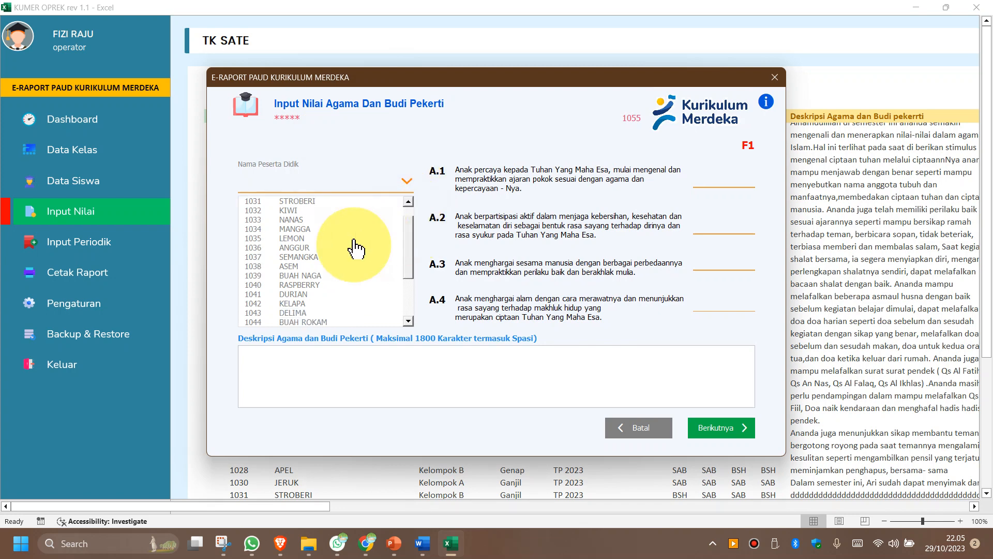
pyautogui.click(299, 275)
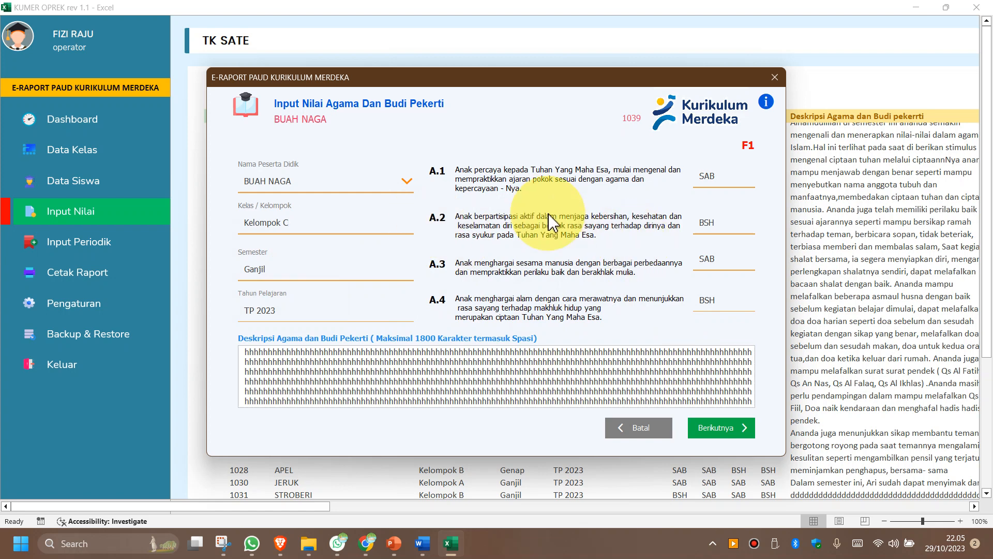
# - Change BUAH NAGA's A.1 grade to BSH and save the entry, leaving the other forms as they are
pyautogui.click(722, 181)
pyautogui.click(727, 212)
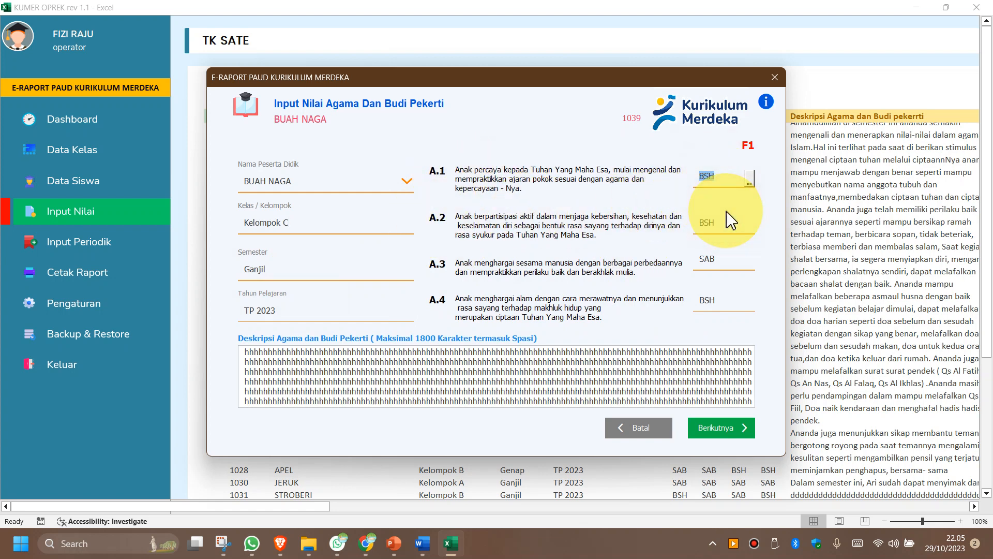
pyautogui.click(734, 430)
pyautogui.click(735, 429)
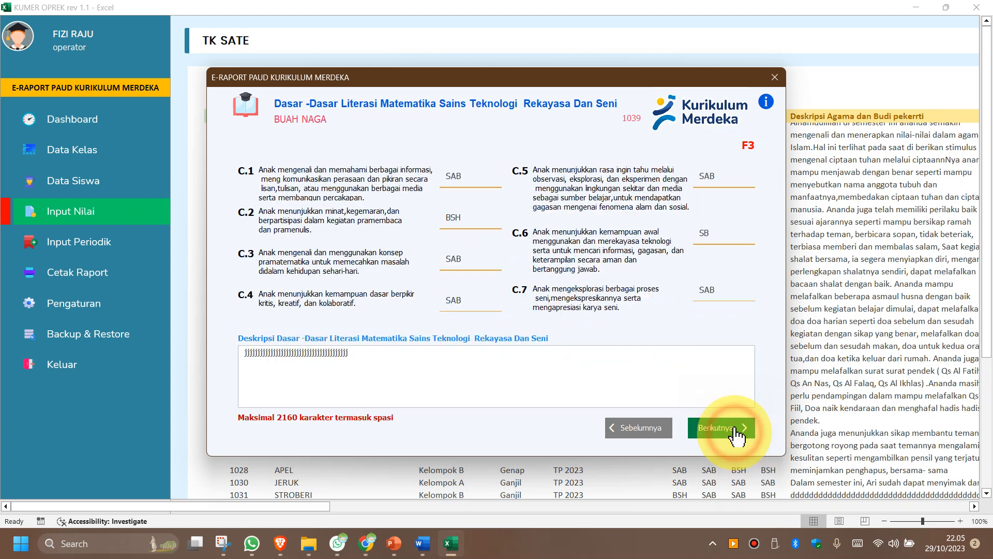
pyautogui.click(735, 432)
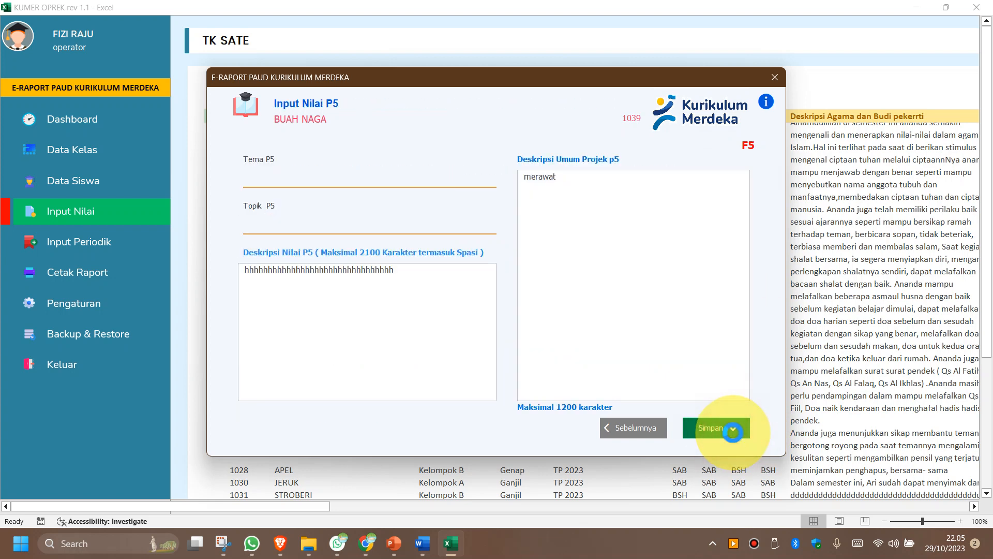
pyautogui.click(732, 431)
pyautogui.click(536, 327)
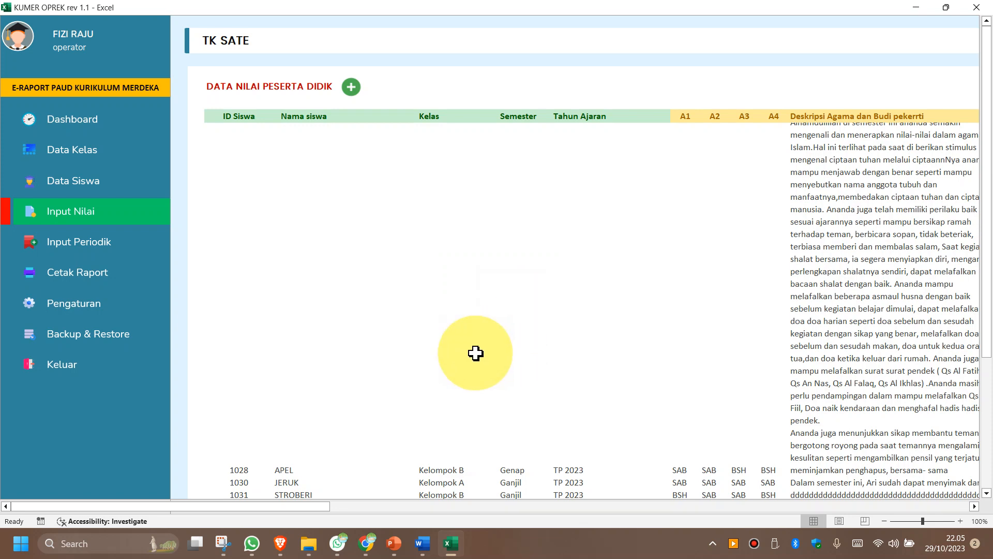
# - Check the A1 grade in BUAH NAGA's row of the grade table and return to the Dashboard
pyautogui.scroll(-4, 476, 354)
pyautogui.scroll(1, 475, 353)
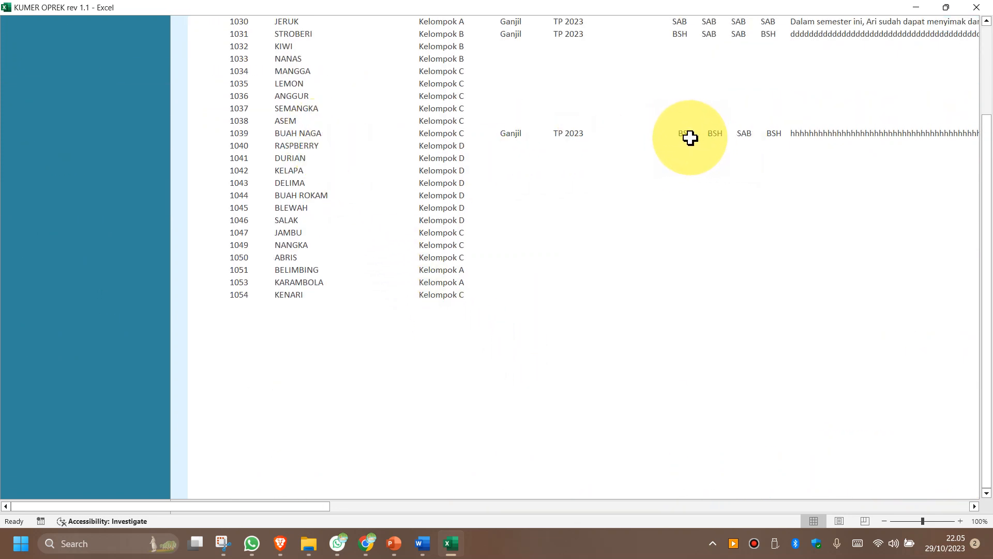
pyautogui.scroll(12, 701, 255)
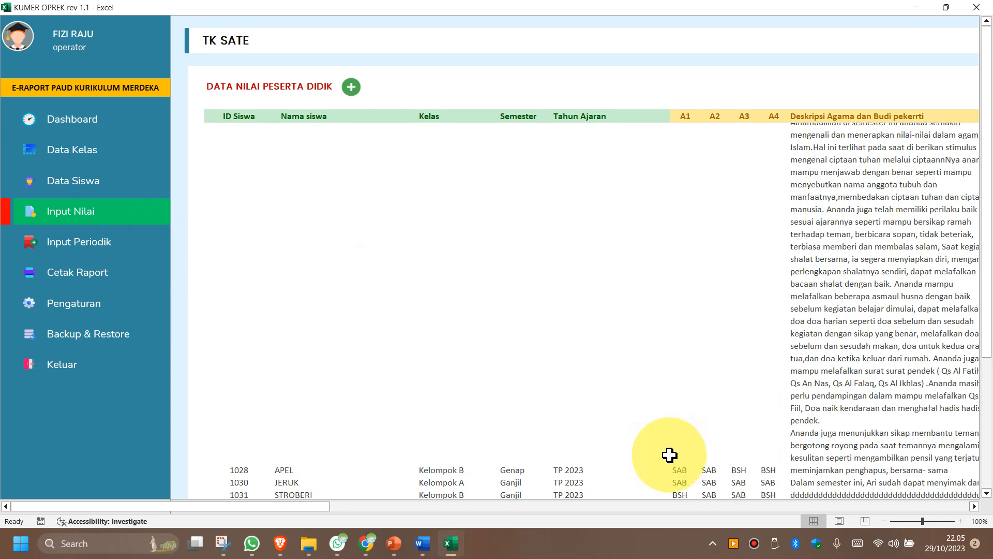
pyautogui.click(77, 123)
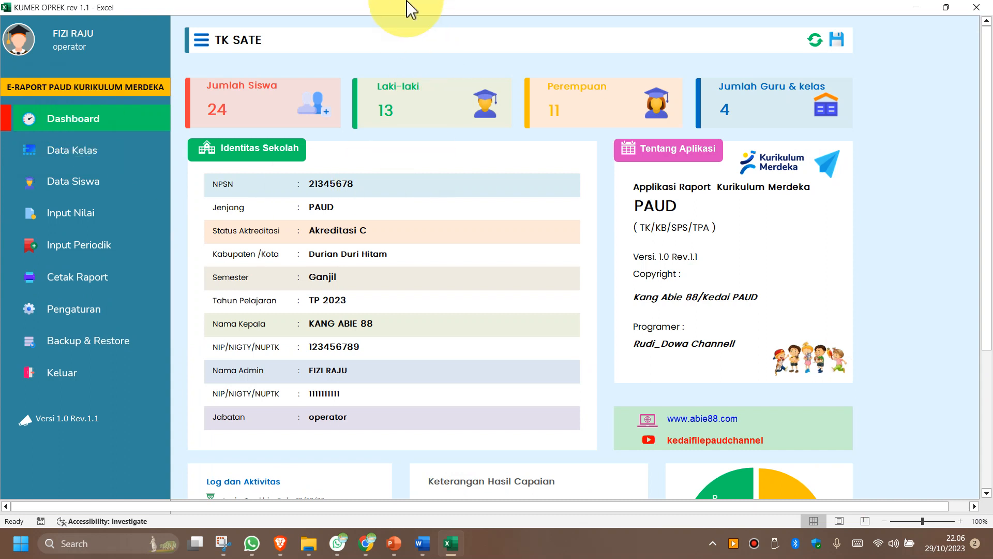